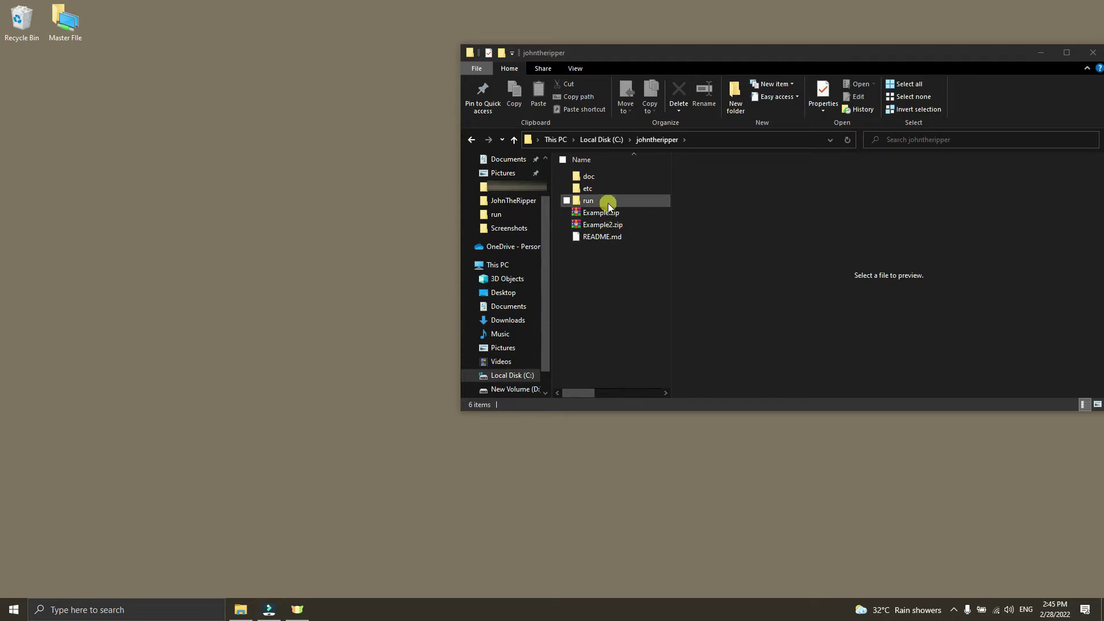
# Open a Command Prompt in the john run folder and move its window lower
pyautogui.doubleClick(609, 202)
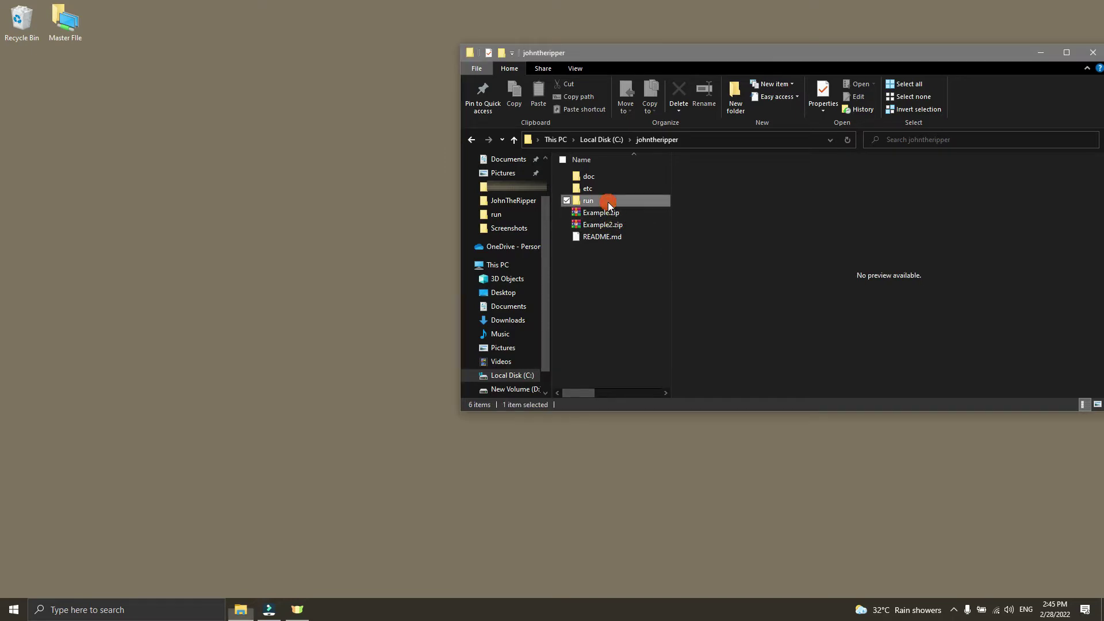
pyautogui.click(731, 143)
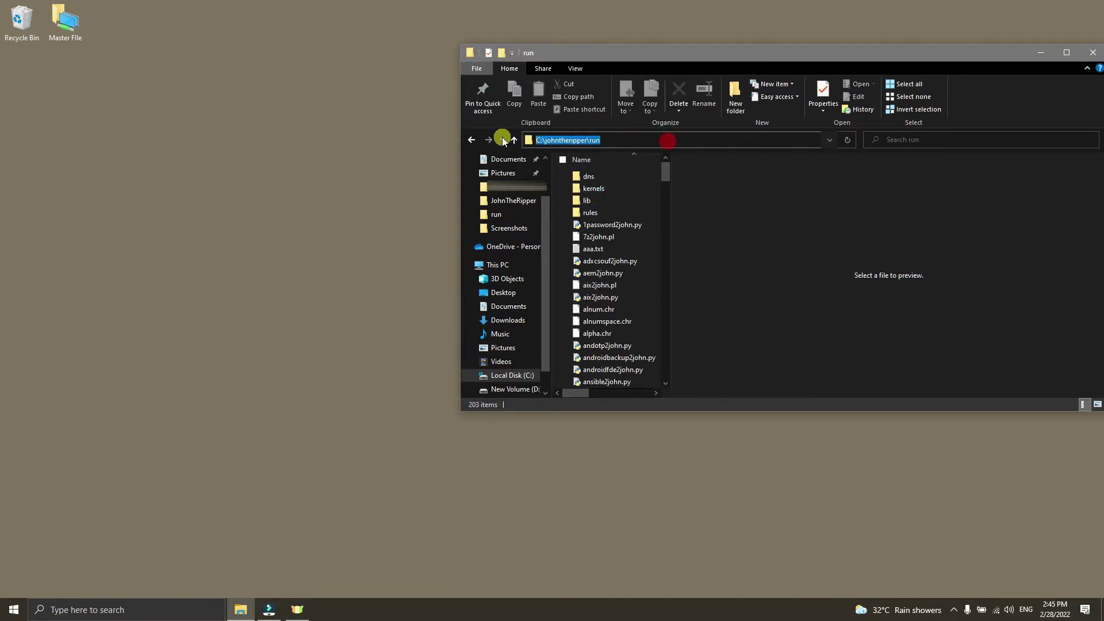
pyautogui.write('cmd')
pyautogui.press('Return')
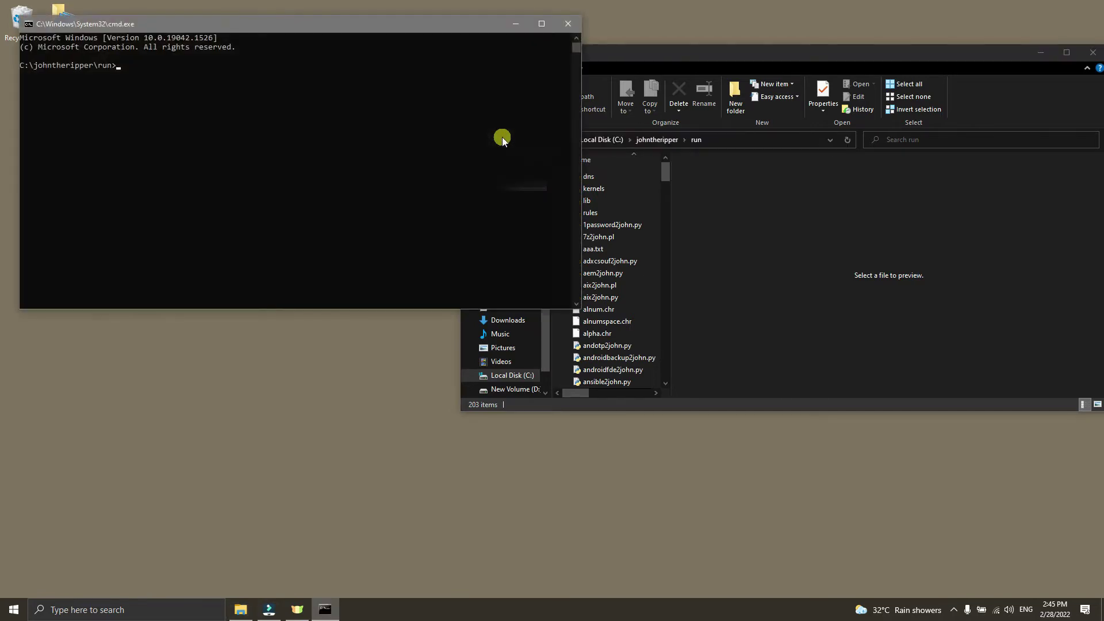
pyautogui.moveTo(366, 24); pyautogui.dragTo(371, 245)
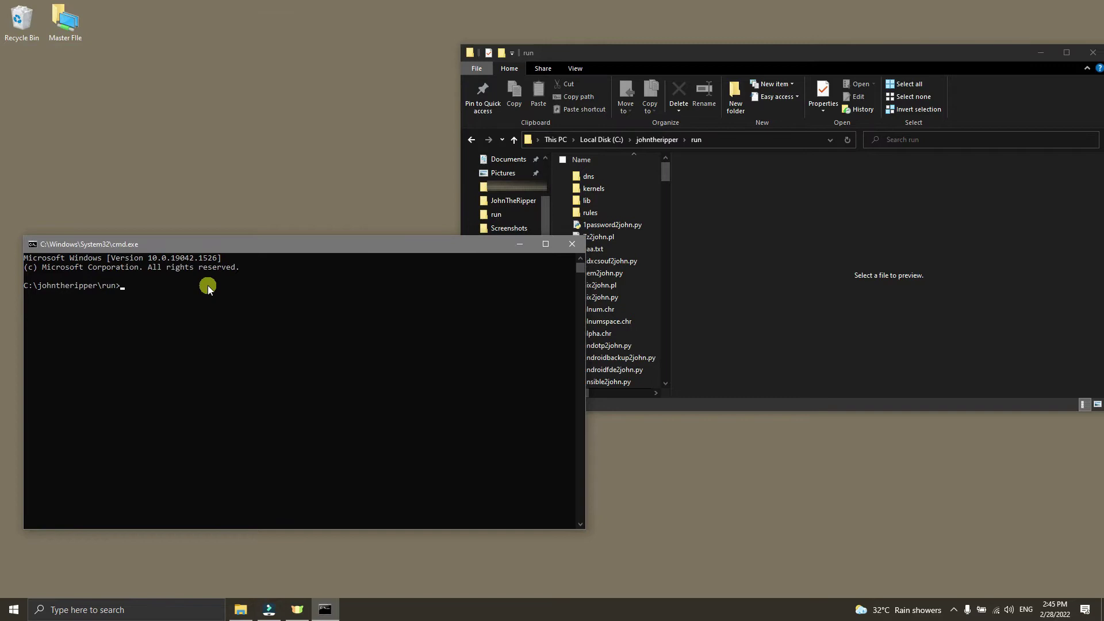
pyautogui.write('zip2j')
pyautogui.write('ohn ')
pyautogui.write('C')
pyautogui.write('r\\Example.z')
pyautogui.write('ip >')
pyautogui.write(' Example.')
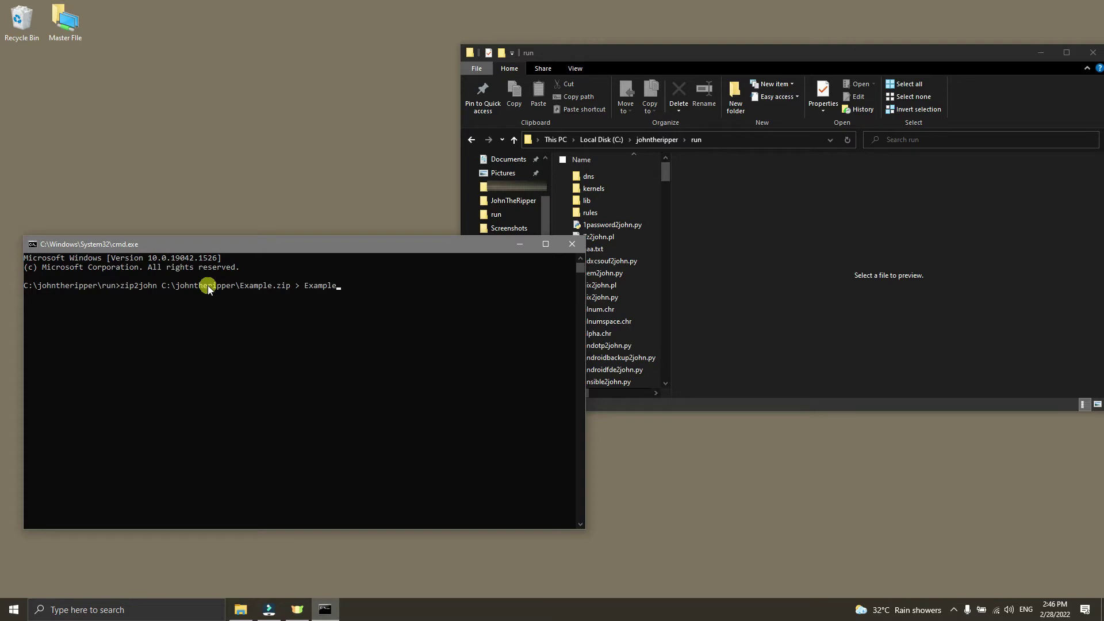
pyautogui.write('txt')
# Run zip2john on Example.zip and open the resulting Example.txt in Notepad
pyautogui.press('Return')
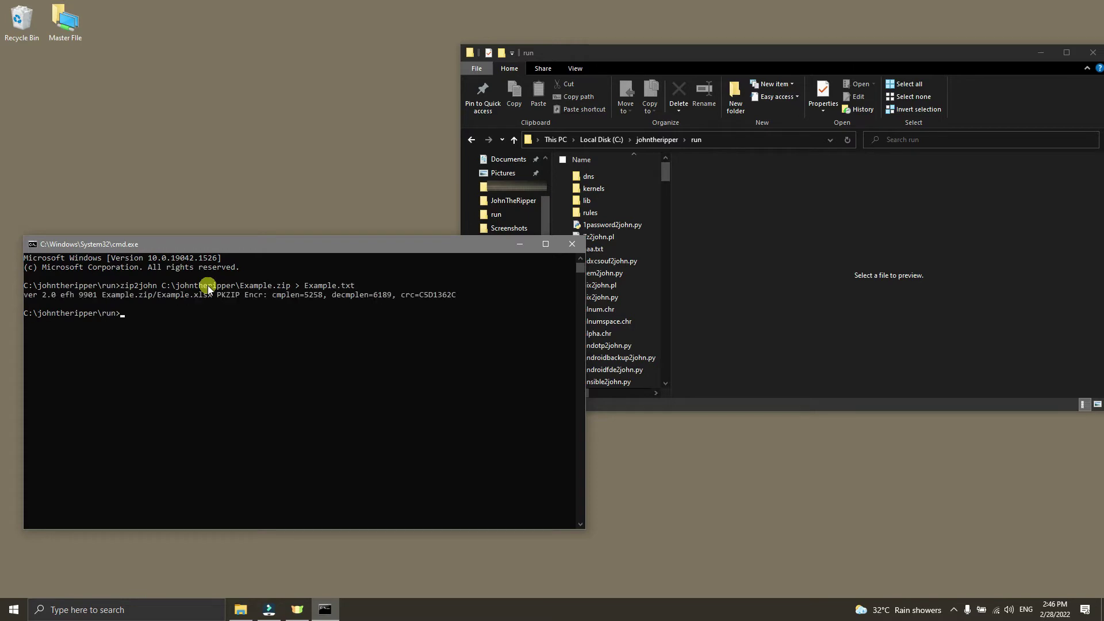
pyautogui.click(776, 233)
pyautogui.scroll(-2, 658, 241)
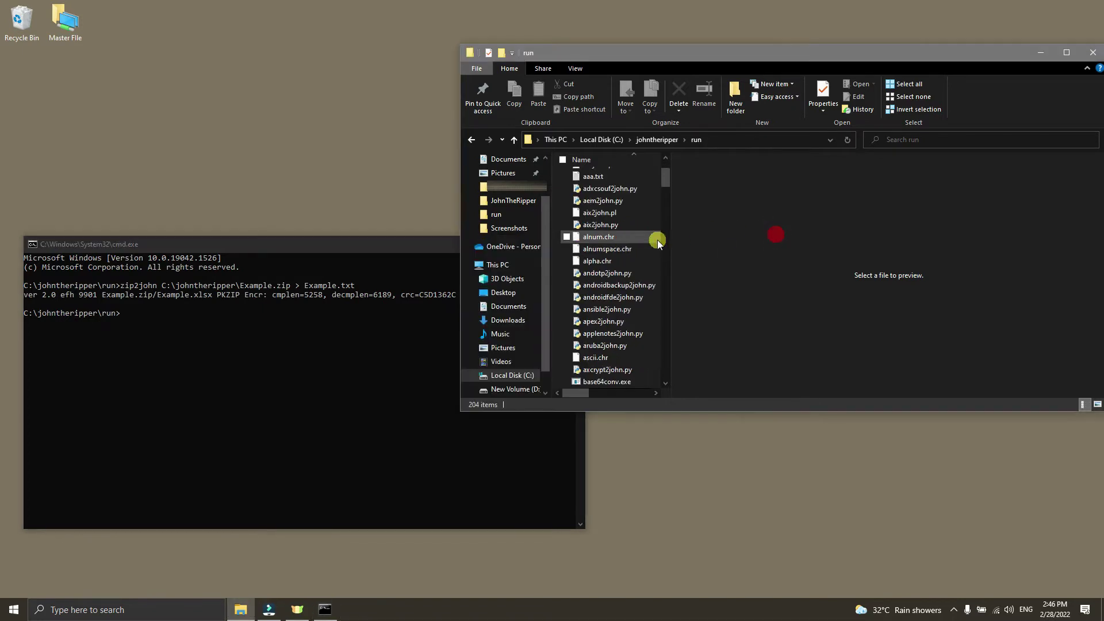
pyautogui.scroll(-2, 657, 240)
pyautogui.scroll(-2, 658, 239)
pyautogui.scroll(-4, 657, 241)
pyautogui.scroll(-4, 658, 240)
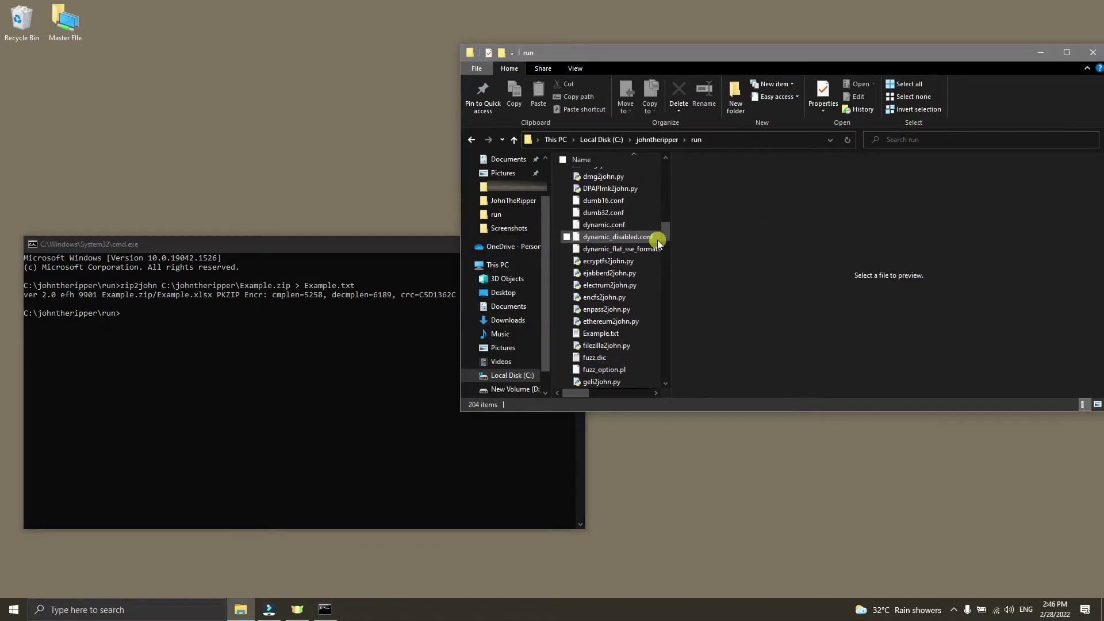
pyautogui.click(620, 335)
pyautogui.doubleClick(620, 335)
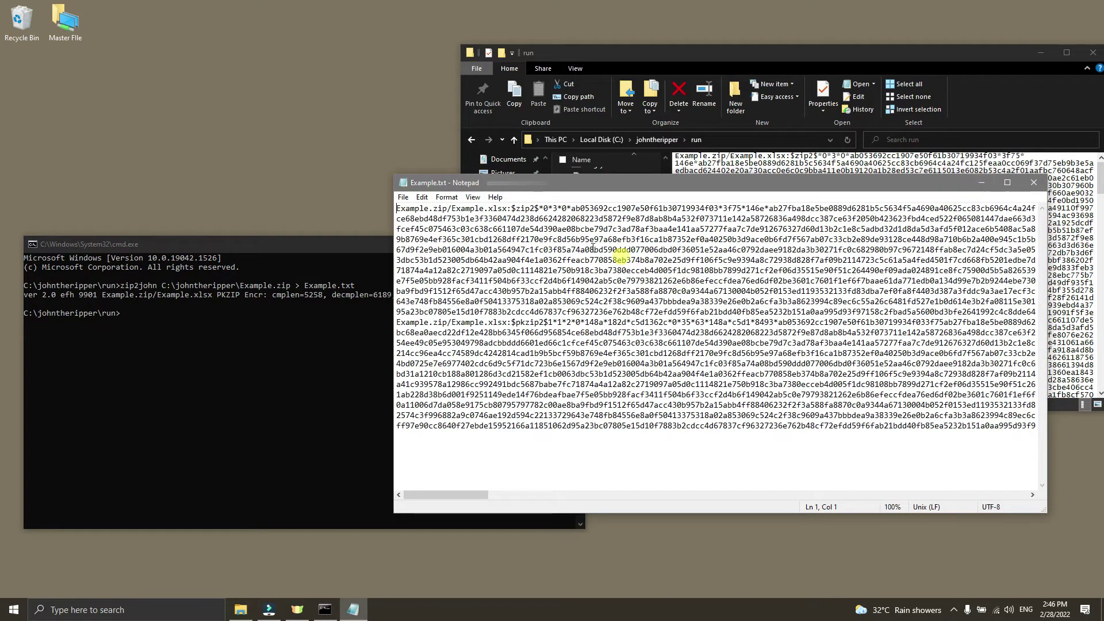
# Inspect the hash text in Example.txt, close Notepad and go back to the command prompt
pyautogui.moveTo(552, 221); pyautogui.dragTo(620, 302)
pyautogui.click(826, 284)
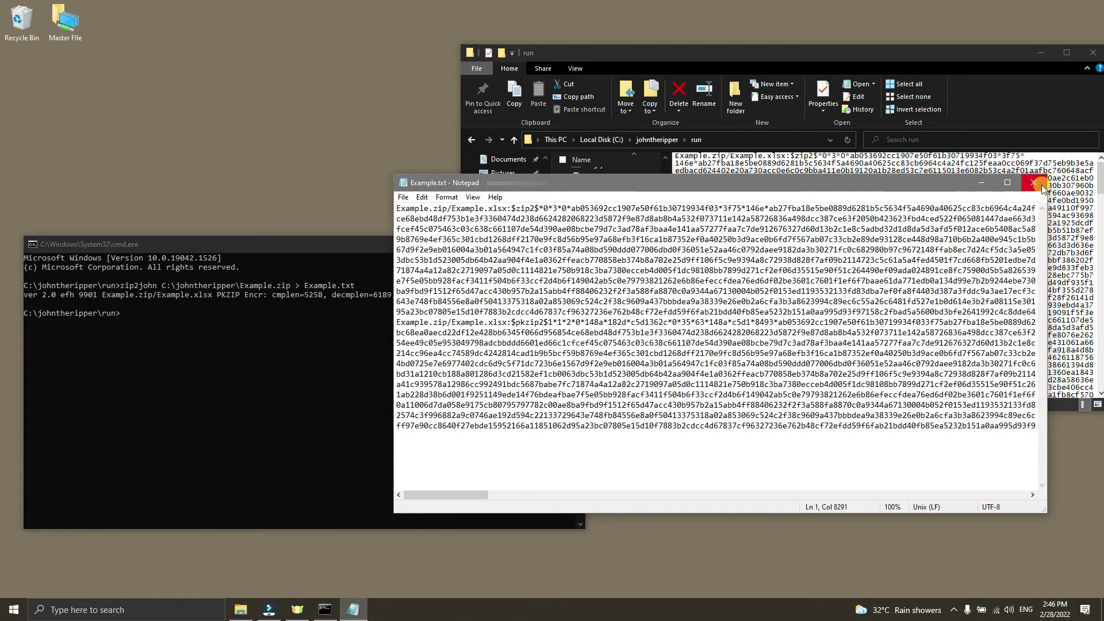
pyautogui.click(1034, 183)
pyautogui.click(147, 325)
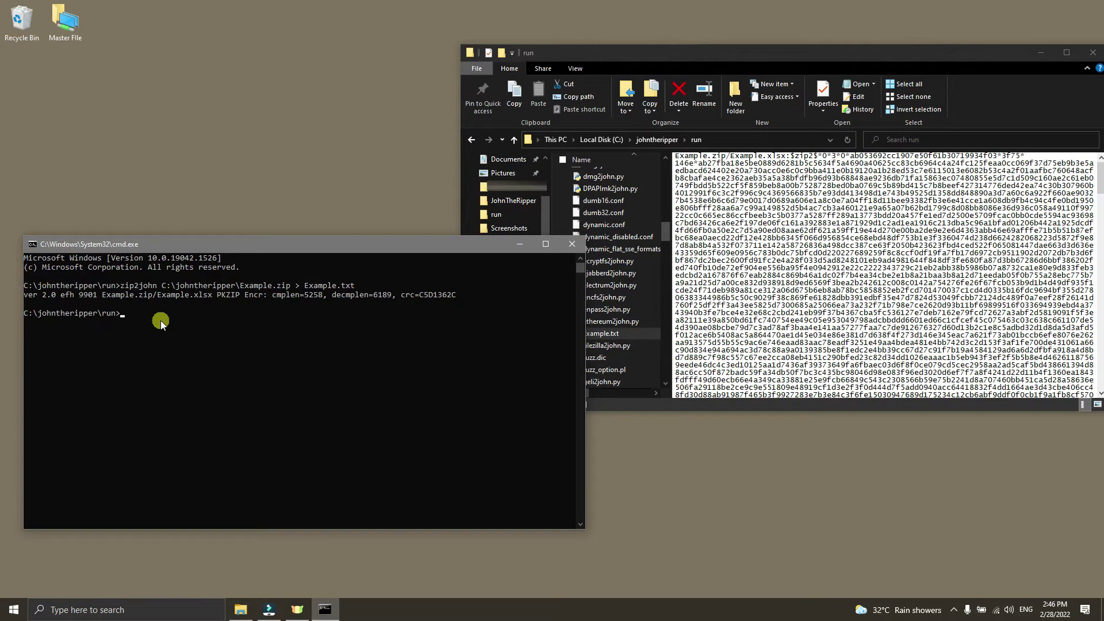
pyautogui.write('john.')
pyautogui.write('exe C:\\')
pyautogui.write('johntherip')
pyautogui.write('per\\Examp')
pyautogui.write('le.zip ')
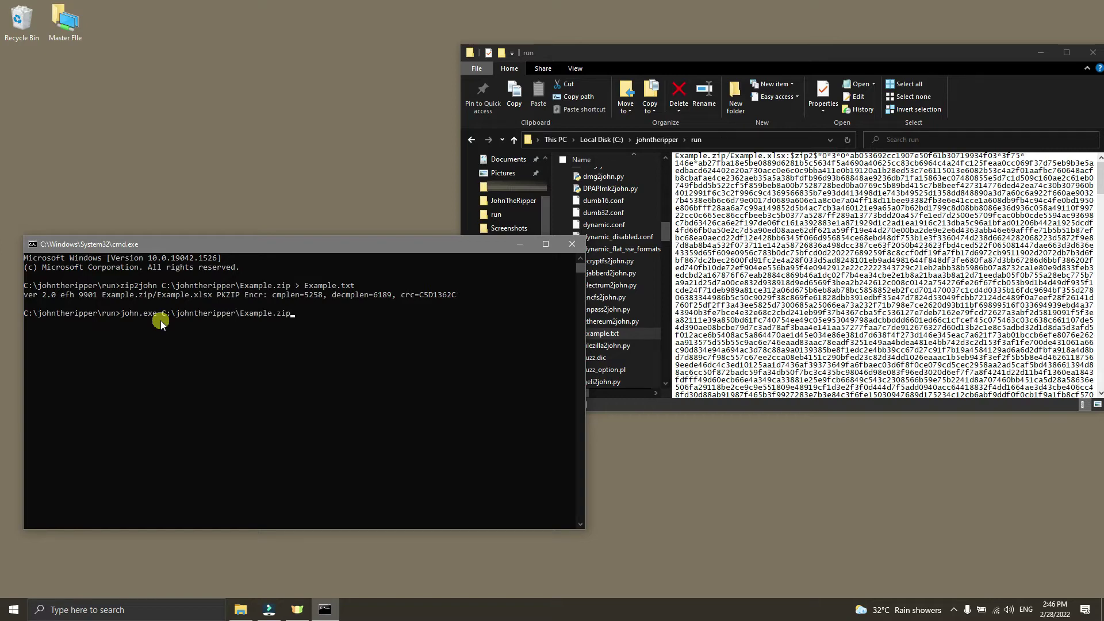
pyautogui.write('Ex')
pyautogui.write('ample.txt')
pyautogui.press('Return')
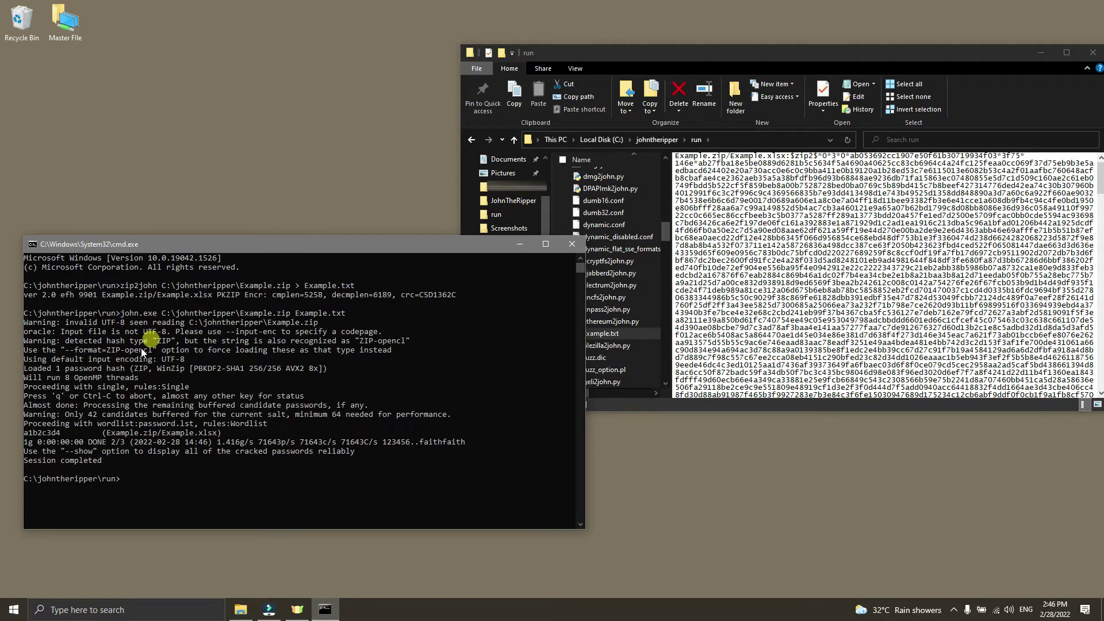
pyautogui.moveTo(67, 433); pyautogui.dragTo(28, 436)
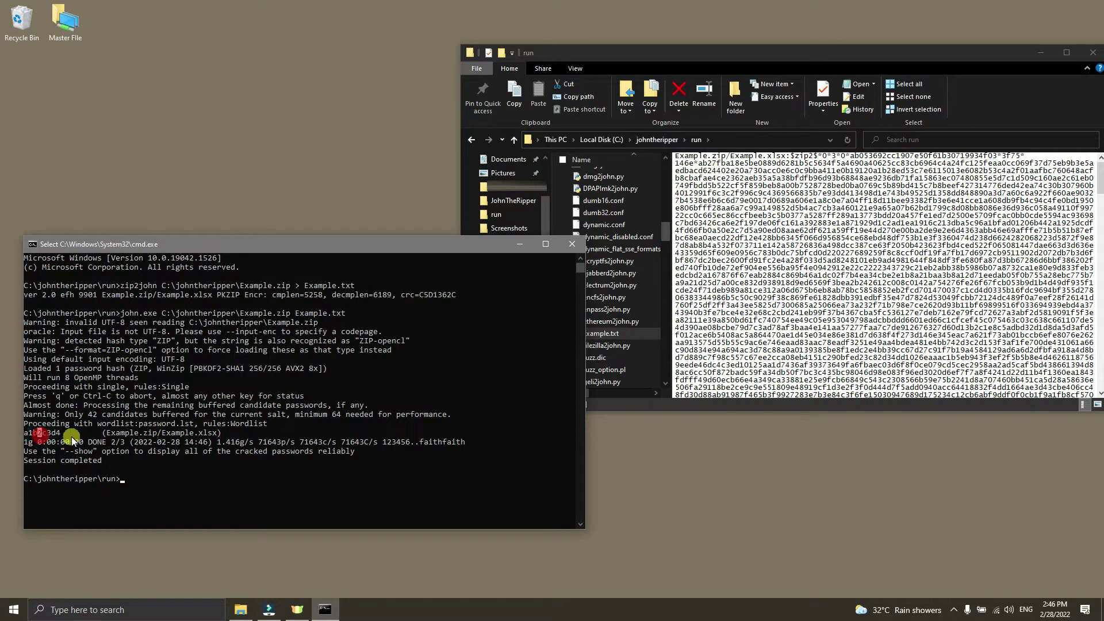
pyautogui.moveTo(72, 437)
pyautogui.mouseDown()
pyautogui.moveTo(28, 437)
pyautogui.moveTo(42, 438)
pyautogui.mouseUp()
pyautogui.click(59, 436)
pyautogui.moveTo(64, 435); pyautogui.dragTo(28, 439)
pyautogui.click(36, 432)
pyautogui.click(656, 140)
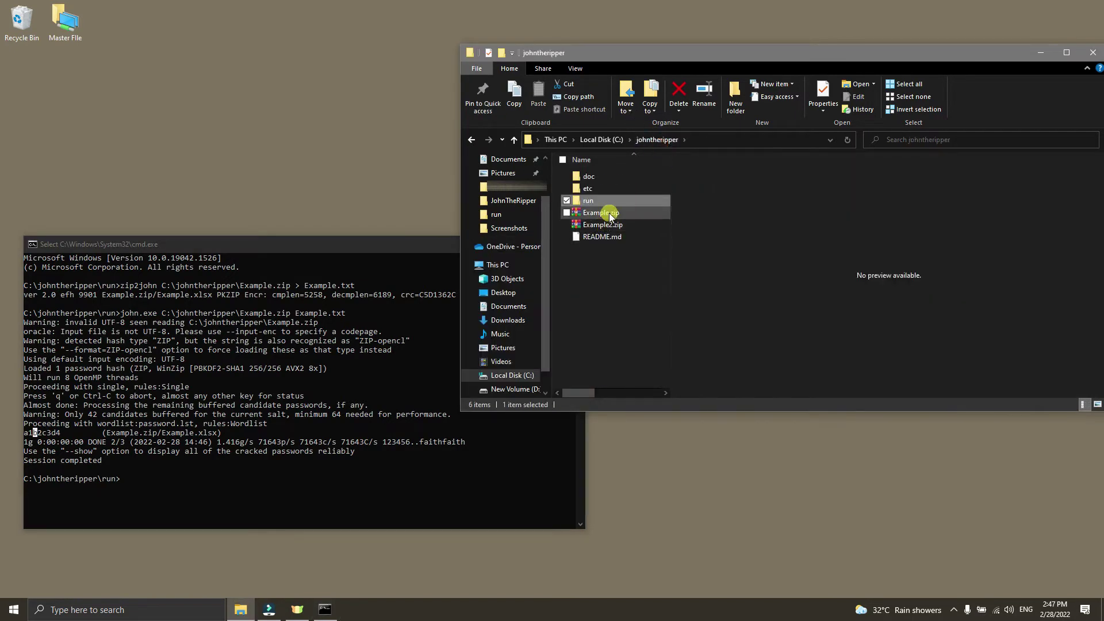
pyautogui.doubleClick(610, 215)
pyautogui.click(421, 260)
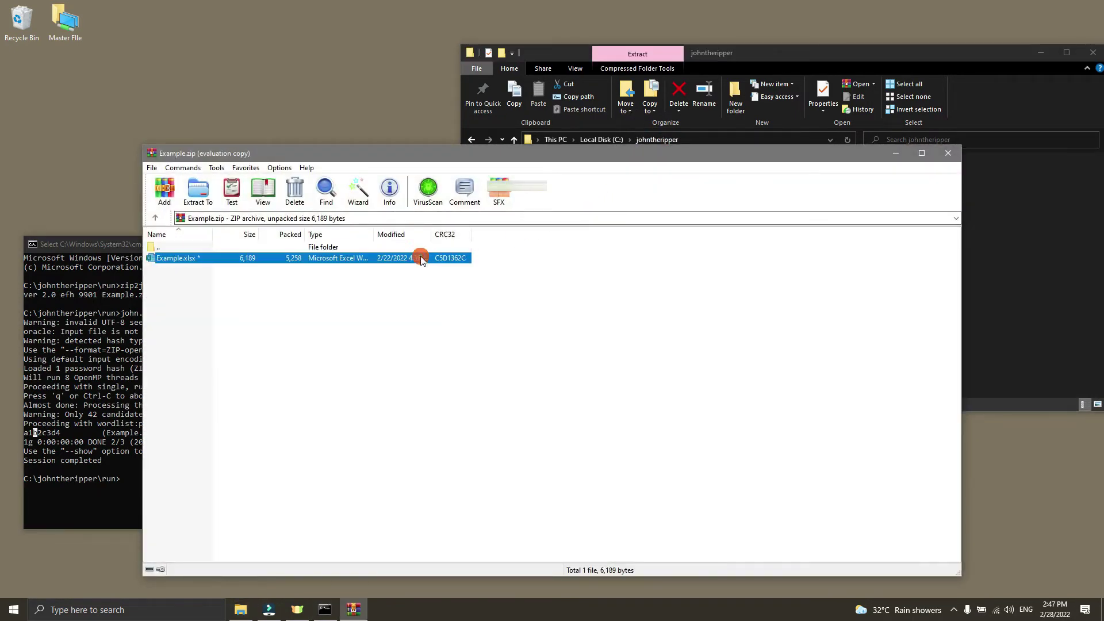
pyautogui.doubleClick(421, 259)
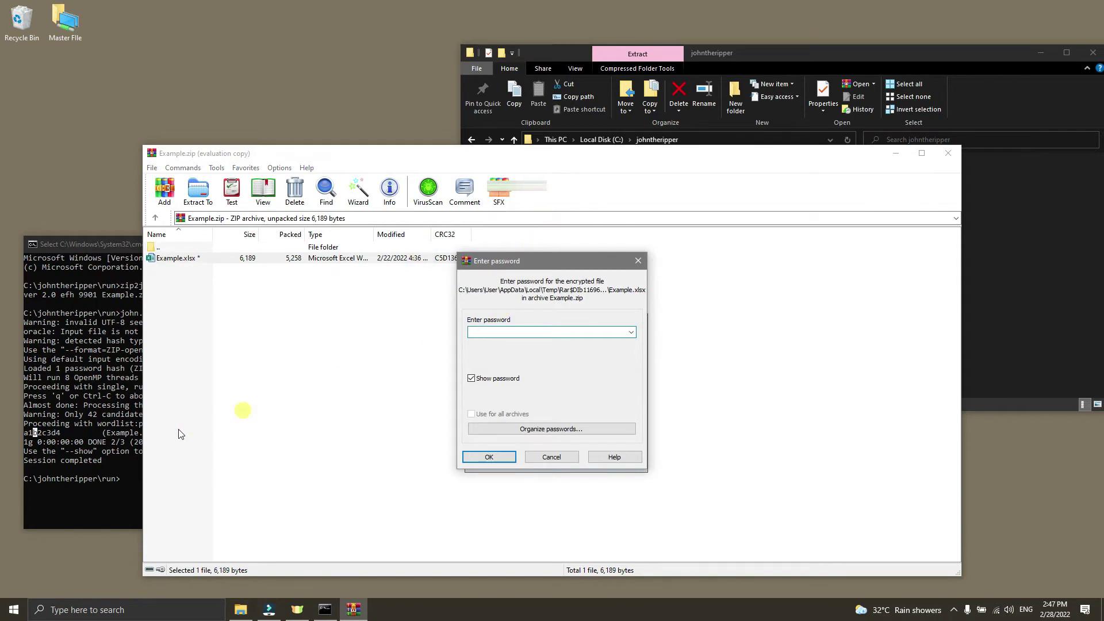
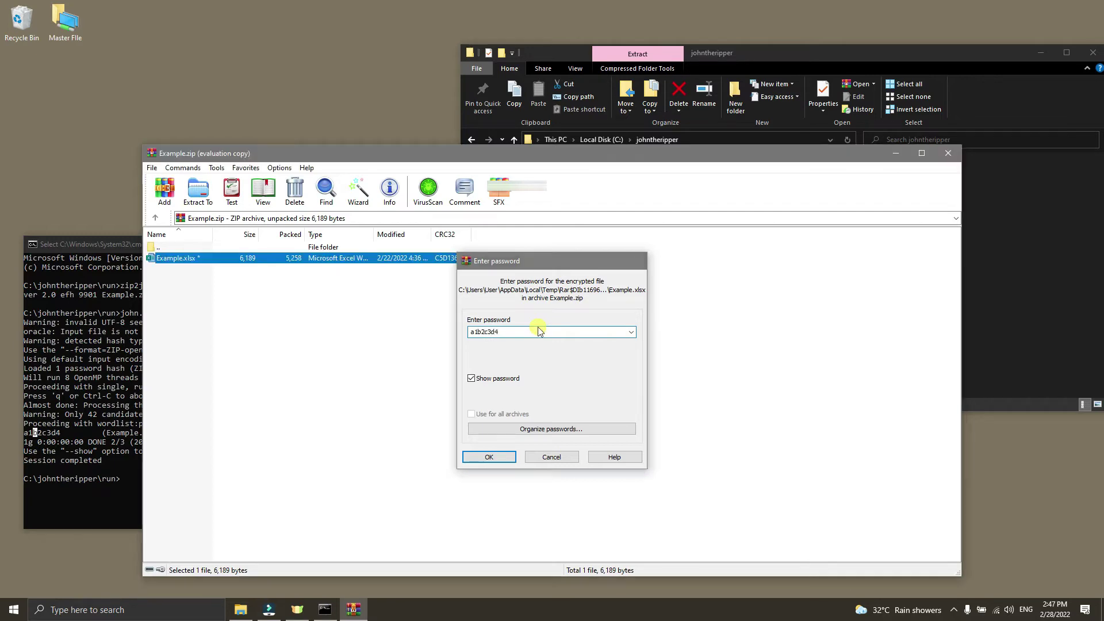
pyautogui.press('Return')
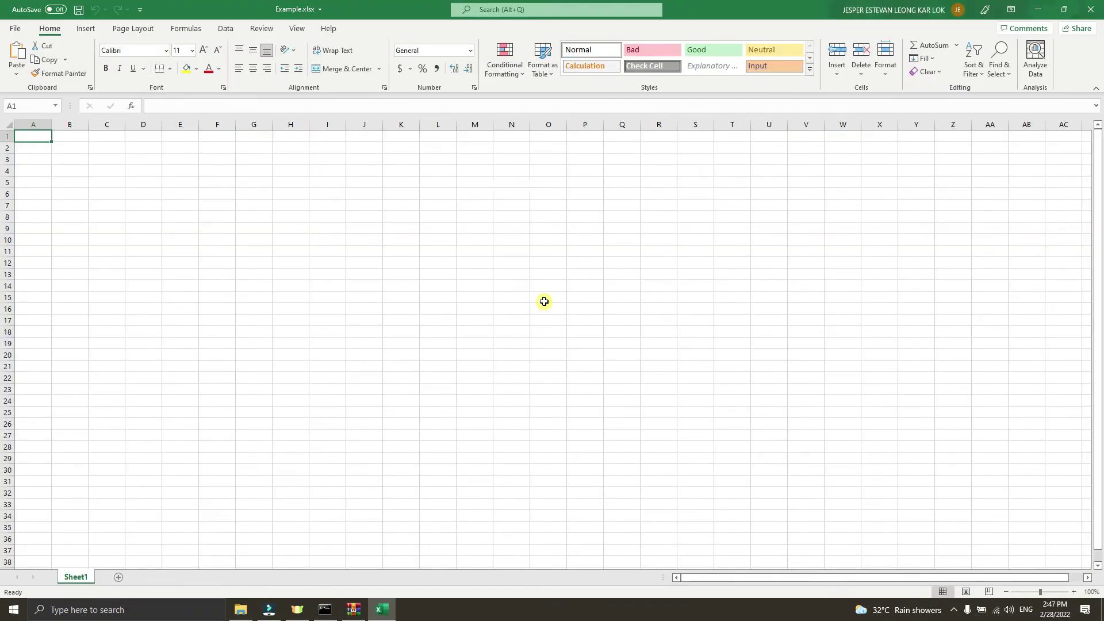
pyautogui.scroll(-3, 370, 265)
pyautogui.scroll(3, 370, 265)
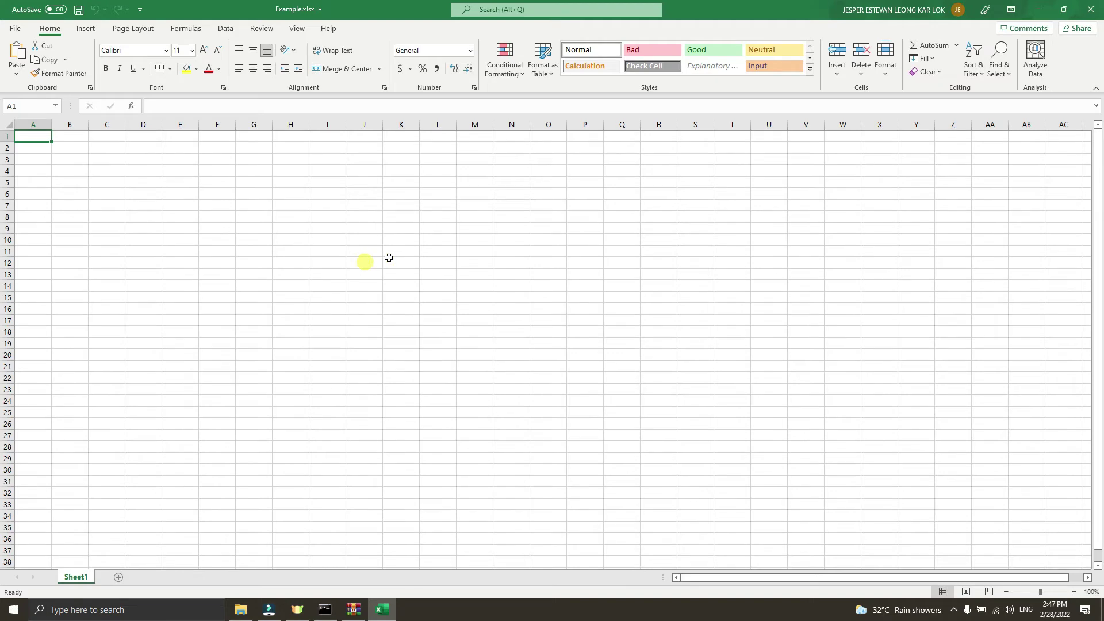
# Close the Excel workbook, the Example.zip archive and the old command window
pyautogui.click(1094, 11)
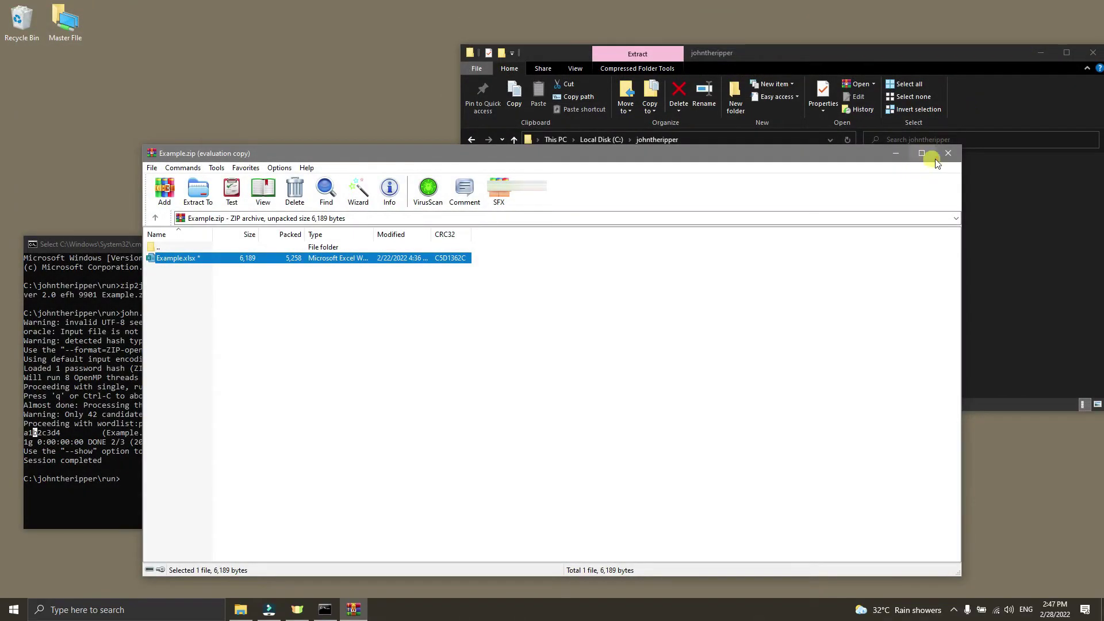
pyautogui.click(947, 155)
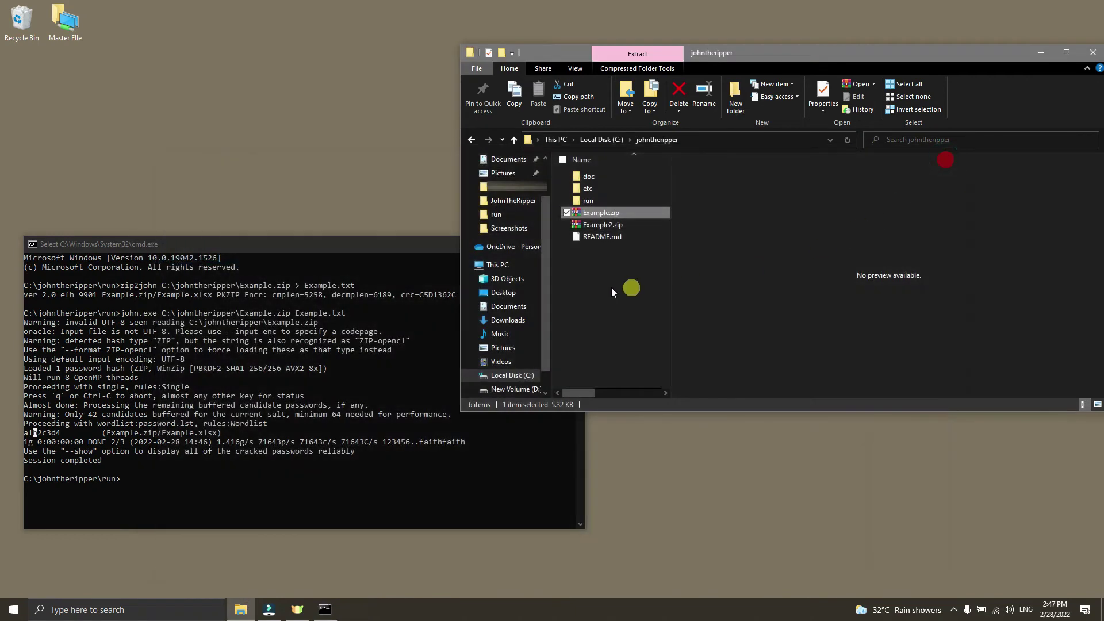
pyautogui.click(613, 294)
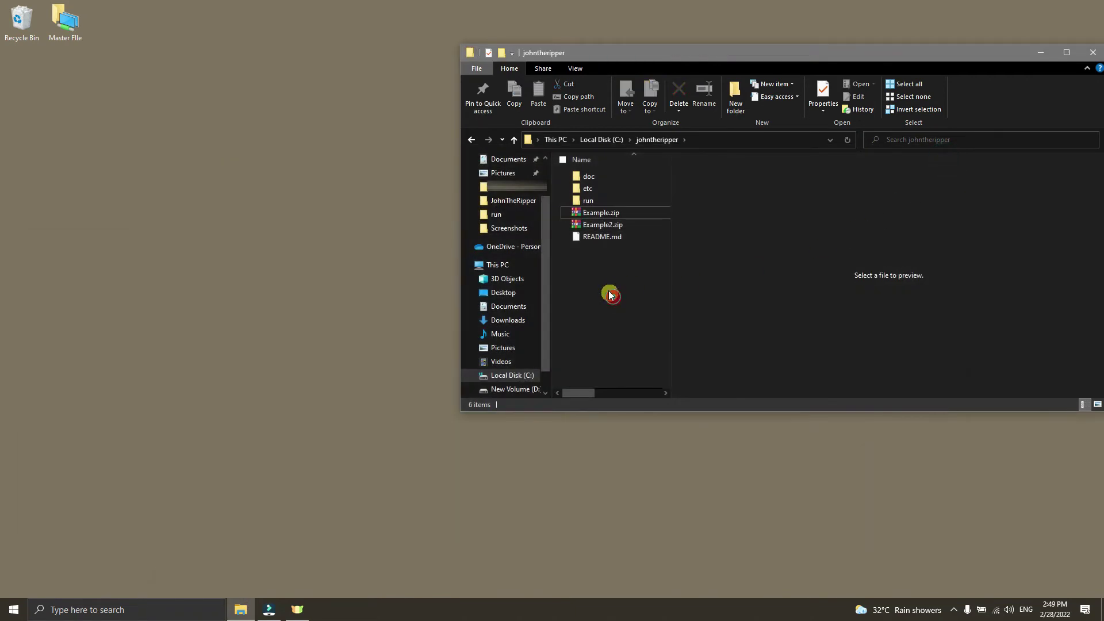
# Open a shell in the run folder and extract Example2.zip's hash into Example2.txt with zip2john
pyautogui.doubleClick(605, 201)
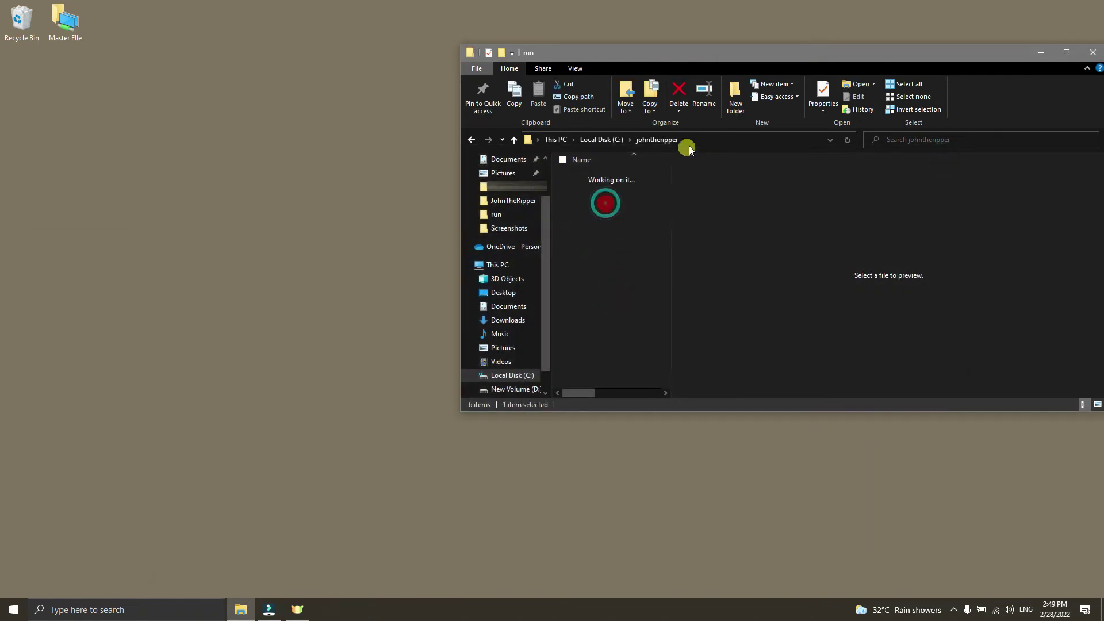
pyautogui.click(725, 139)
pyautogui.write('cmd')
pyautogui.press('Return')
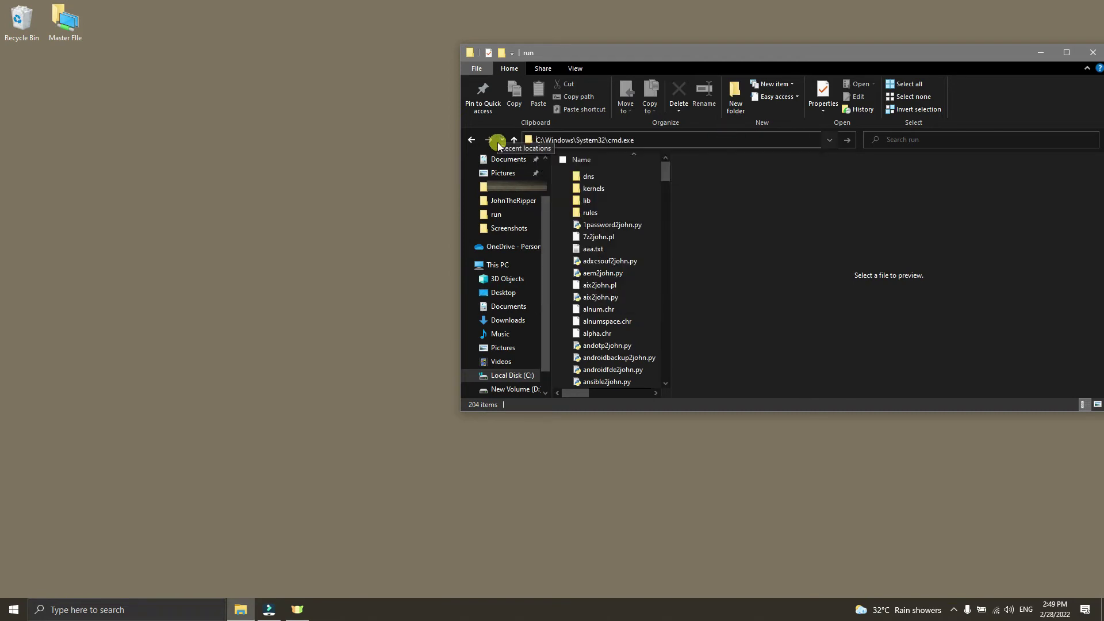
pyautogui.moveTo(470, 124); pyautogui.dragTo(403, 244)
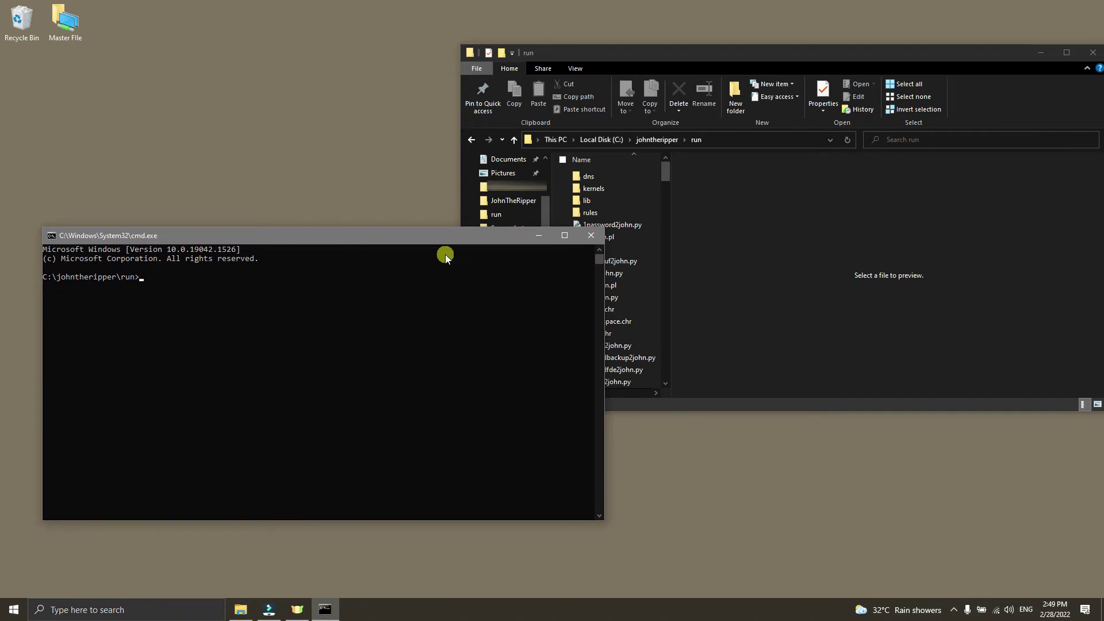
pyautogui.moveTo(445, 255); pyautogui.dragTo(383, 250)
pyautogui.write('zip')
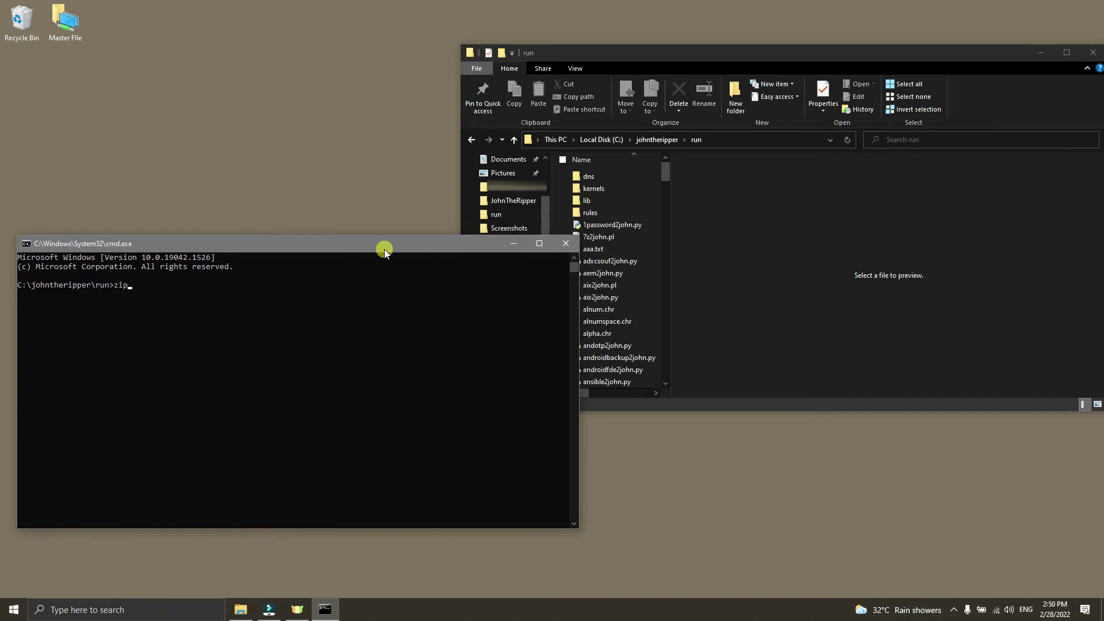
pyautogui.write('2john C:')
pyautogui.write('\\john')
pyautogui.write('the')
pyautogui.write('ripper\\E')
pyautogui.write('xample2.')
pyautogui.write('zip > Example')
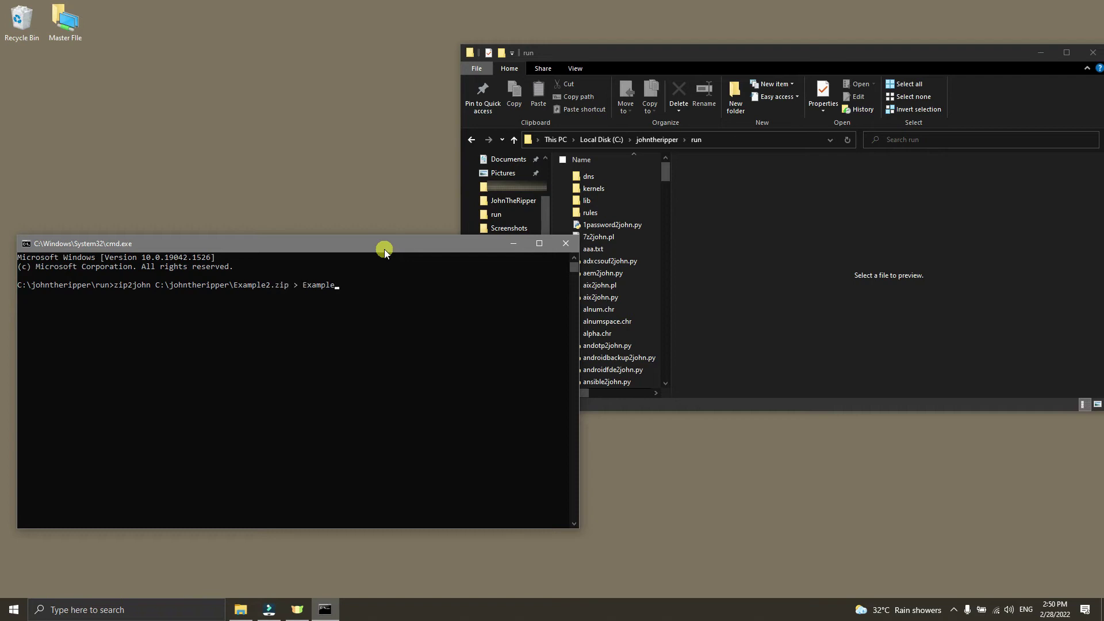
pyautogui.write('2.txt')
pyautogui.press('Return')
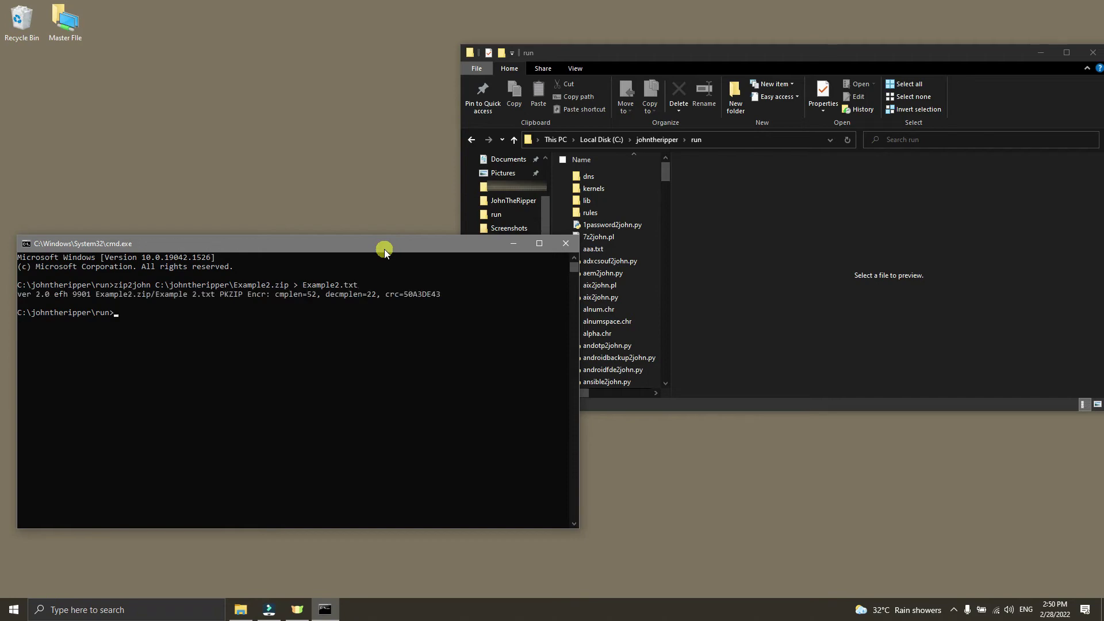
# View Example2.txt in Notepad and check its two zip2john hash lines
pyautogui.click(834, 223)
pyautogui.scroll(-6, 630, 297)
pyautogui.scroll(-6, 630, 297)
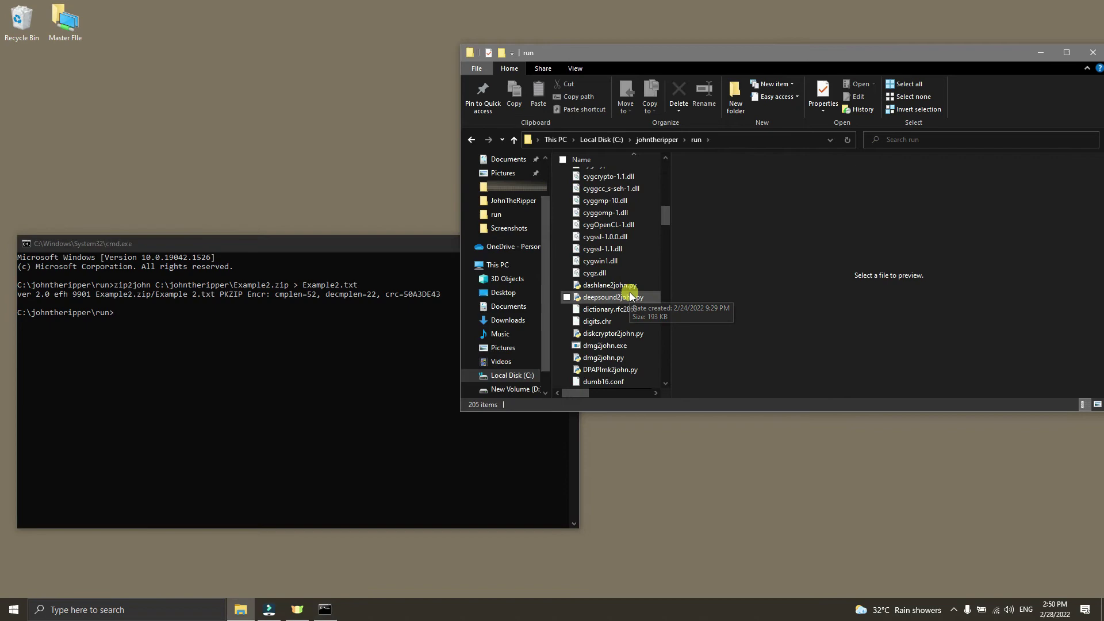
pyautogui.scroll(-6, 629, 294)
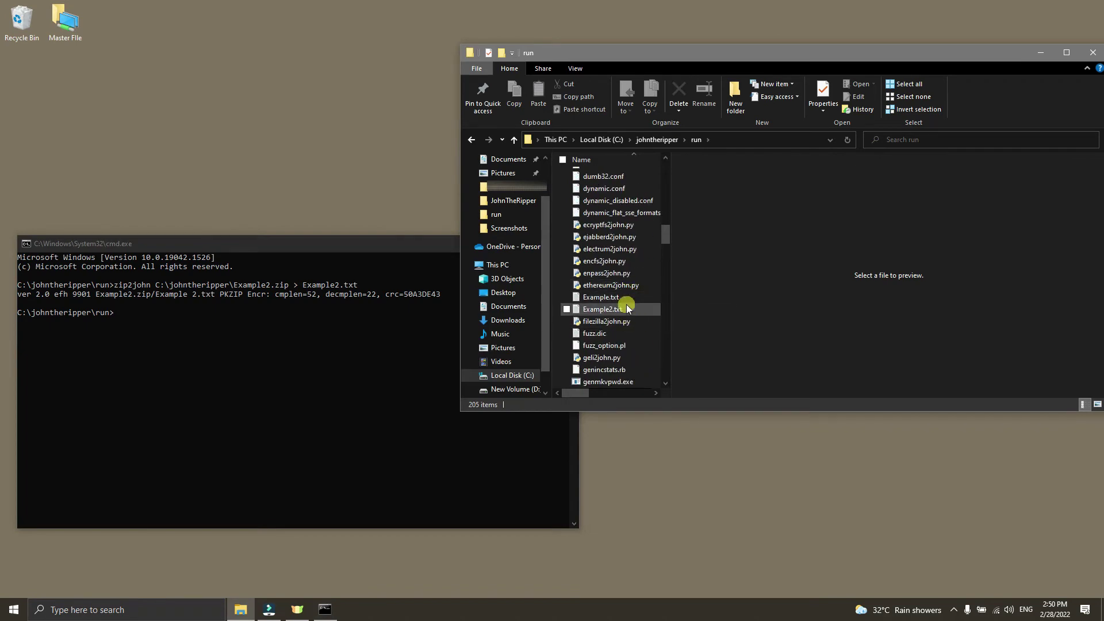
pyautogui.doubleClick(627, 309)
pyautogui.moveTo(770, 219); pyautogui.dragTo(875, 224)
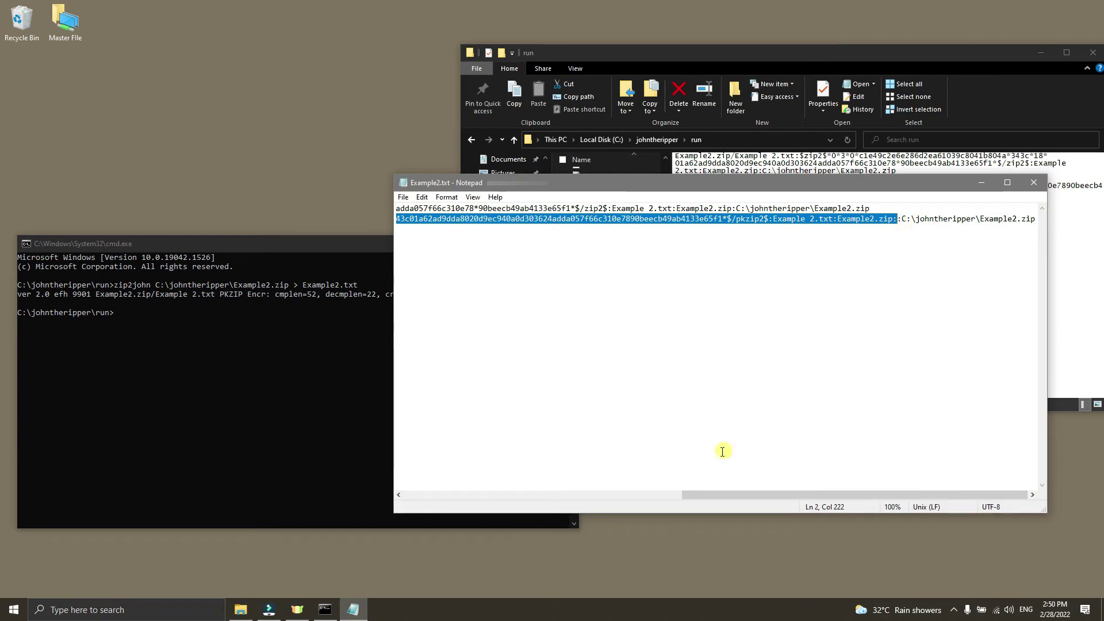
pyautogui.click(642, 495)
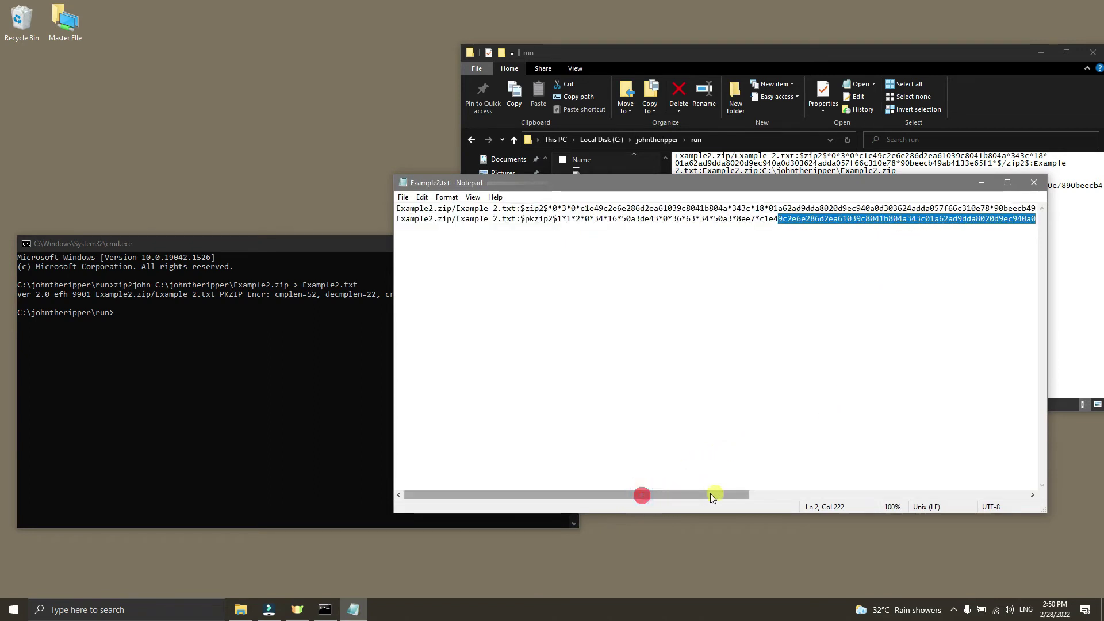
# Close Example2.txt, run john with rockyou.txt on it, and highlight the cracked password Example2
pyautogui.click(1033, 183)
pyautogui.click(252, 342)
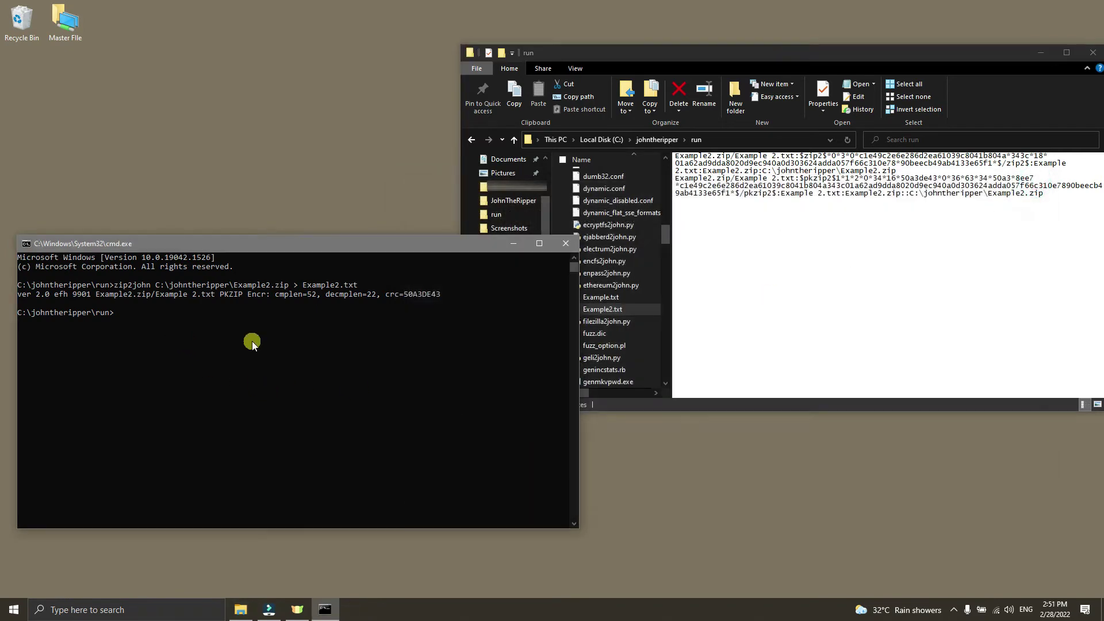
pyautogui.write('jo')
pyautogui.write('hn.ex')
pyautogui.write('e "')
pyautogui.write('-')
pyautogui.write('-wordlist')
pyautogui.write('=rockyou.txt')
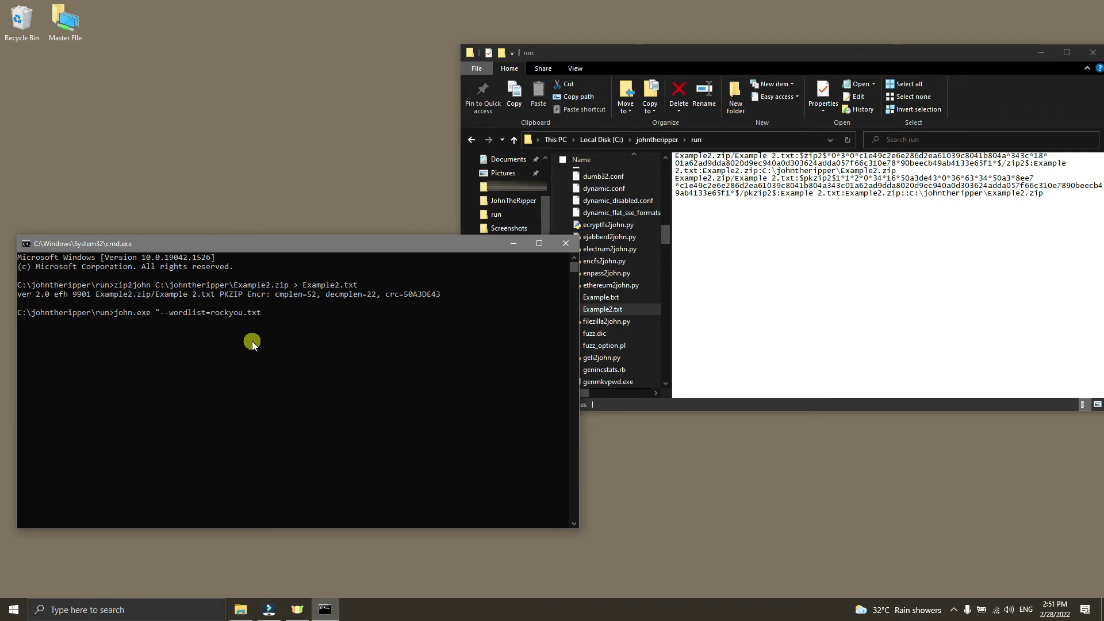
pyautogui.write('" Example2.')
pyautogui.write('txt')
pyautogui.press('Return')
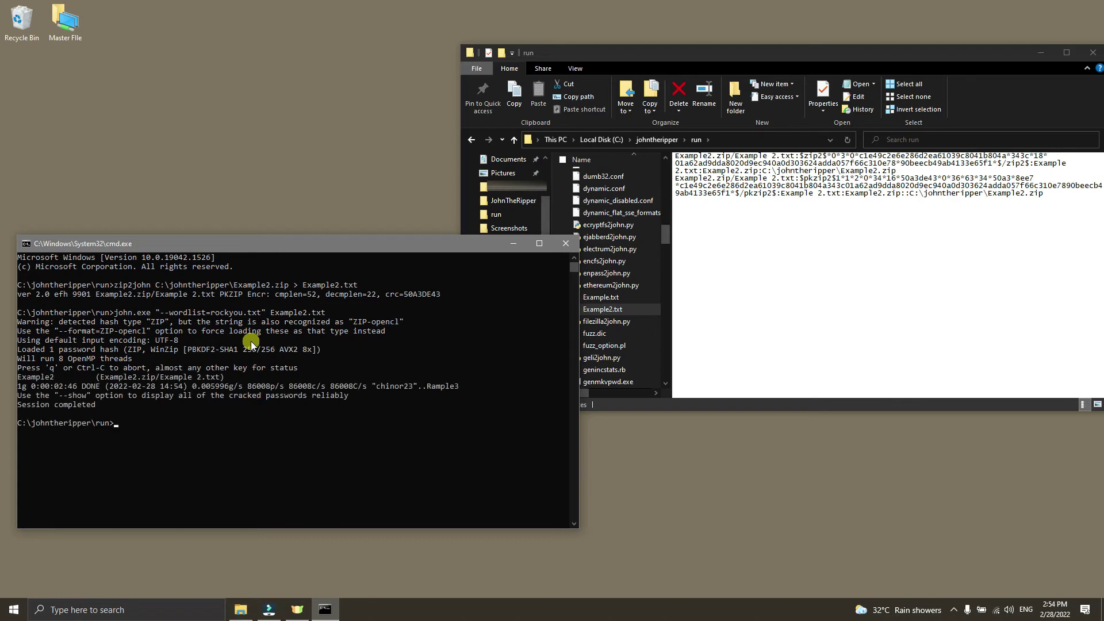
pyautogui.moveTo(68, 377)
pyautogui.mouseDown()
pyautogui.moveTo(19, 378)
pyautogui.moveTo(63, 384)
pyautogui.mouseUp()
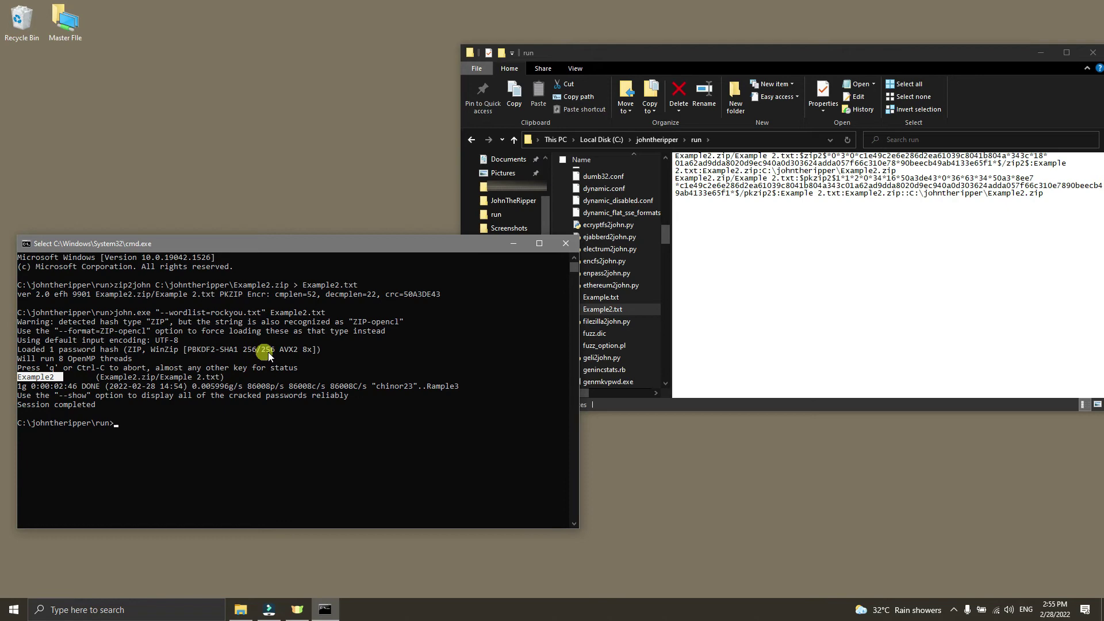
# Open Example 2.txt inside Example2.zip using password Example2, then close the file
pyautogui.click(657, 145)
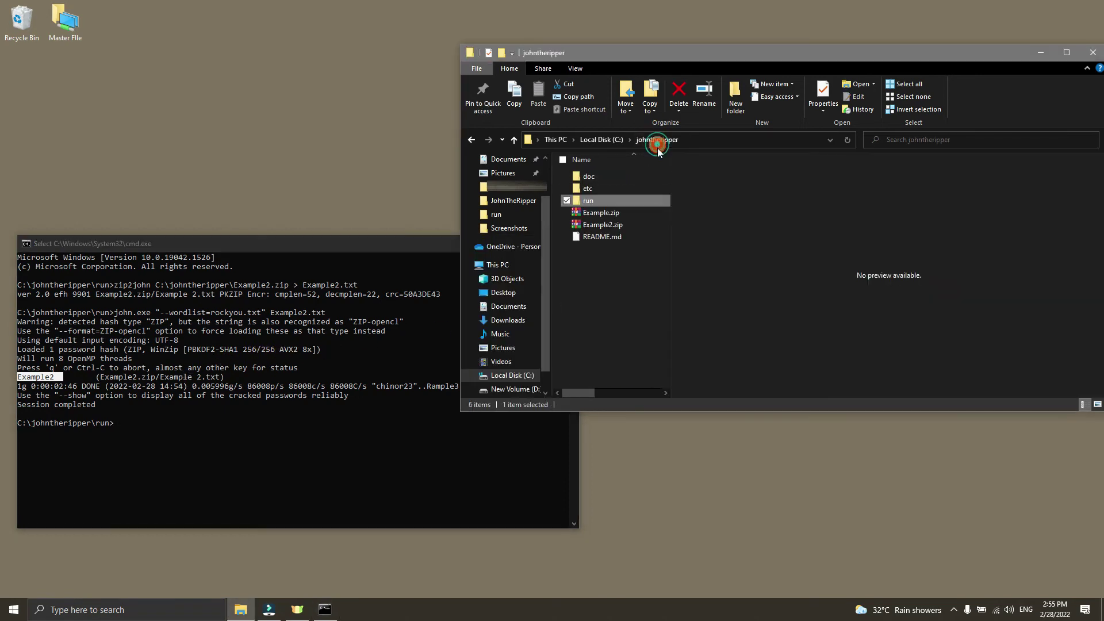
pyautogui.doubleClick(617, 227)
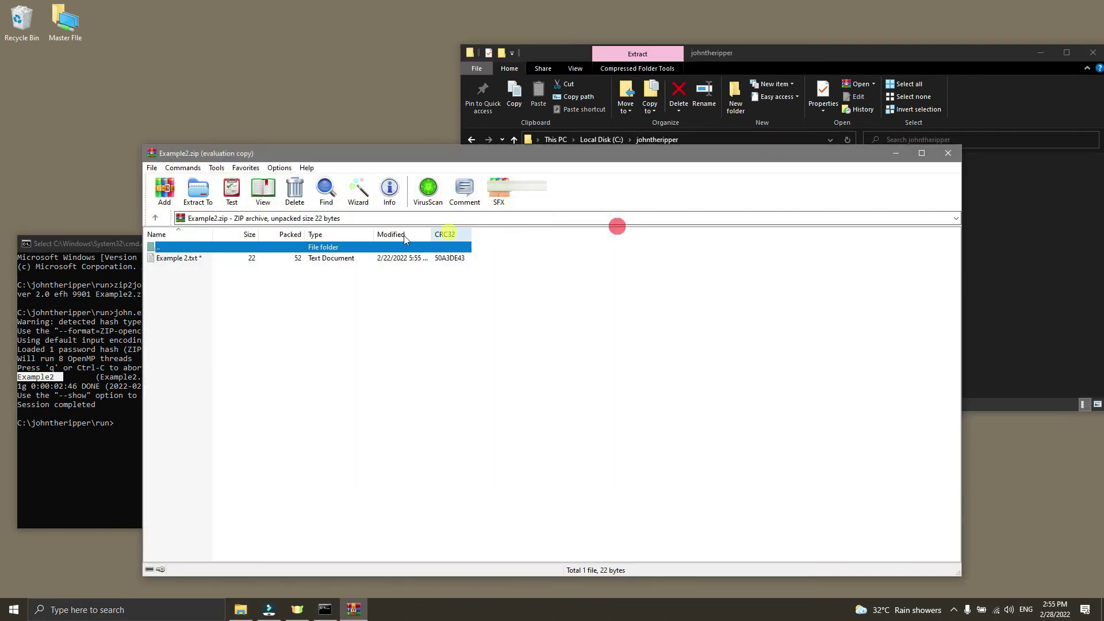
pyautogui.moveTo(401, 154); pyautogui.dragTo(584, 176)
pyautogui.click(372, 283)
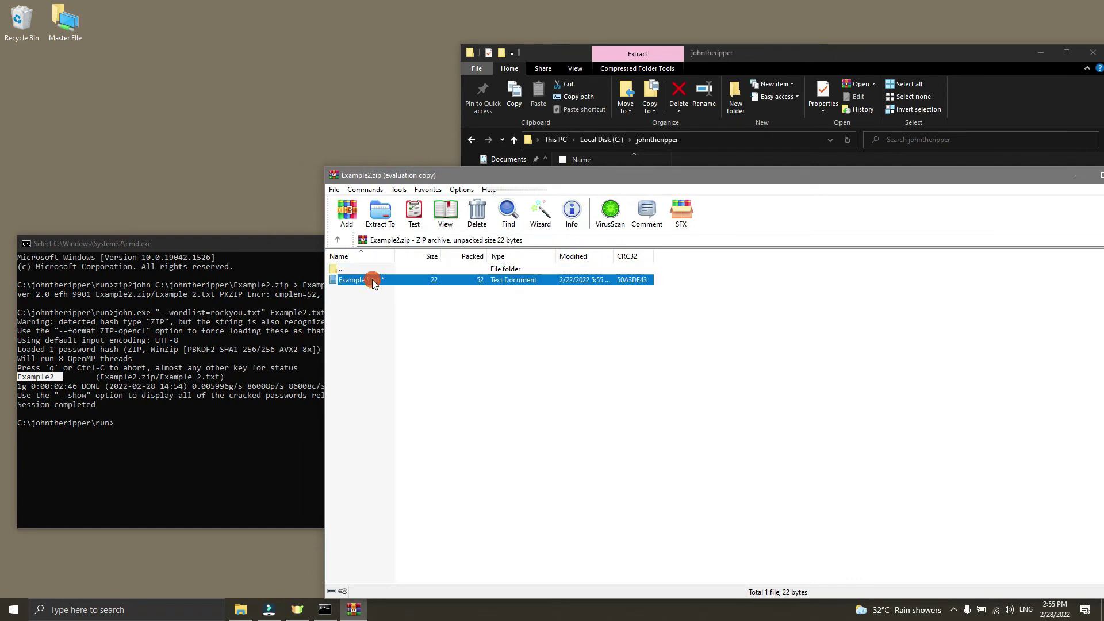
pyautogui.doubleClick(373, 283)
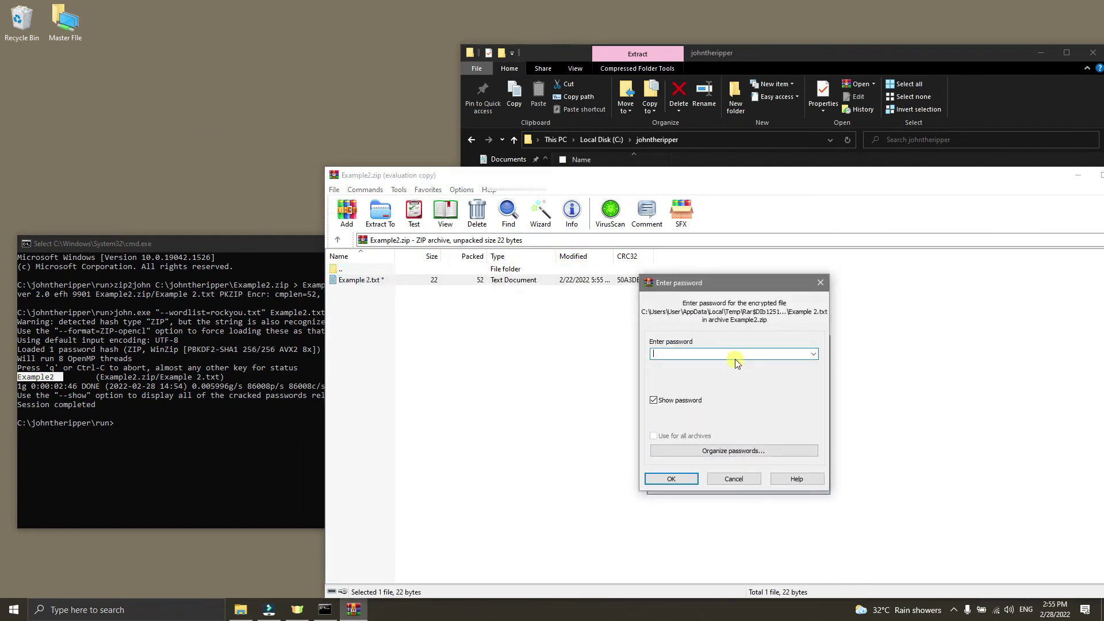
pyautogui.click(670, 479)
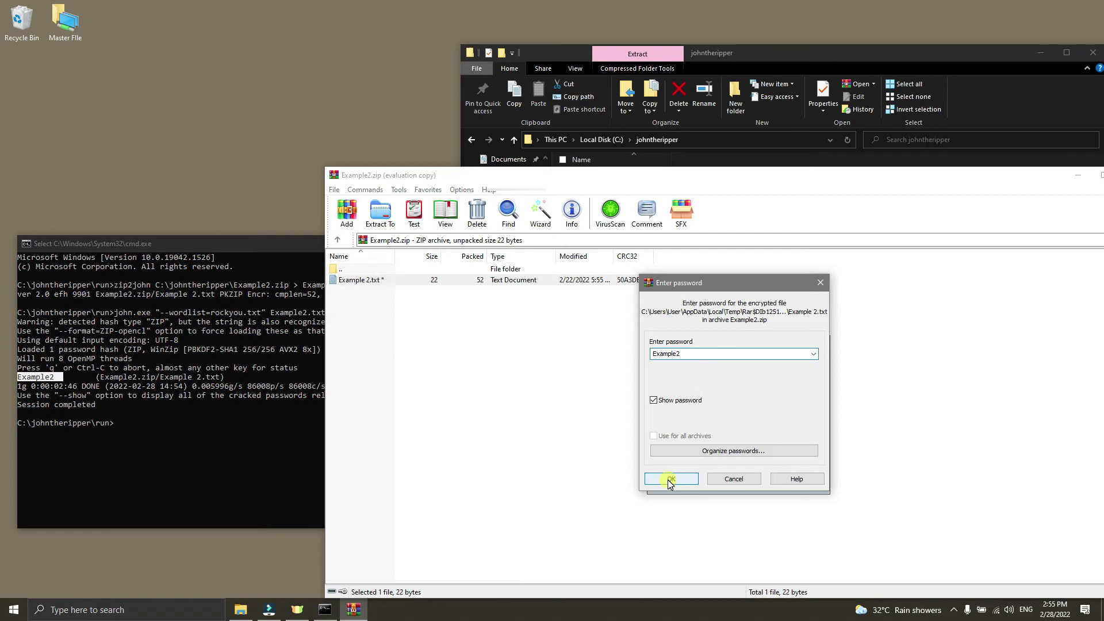
pyautogui.click(1029, 184)
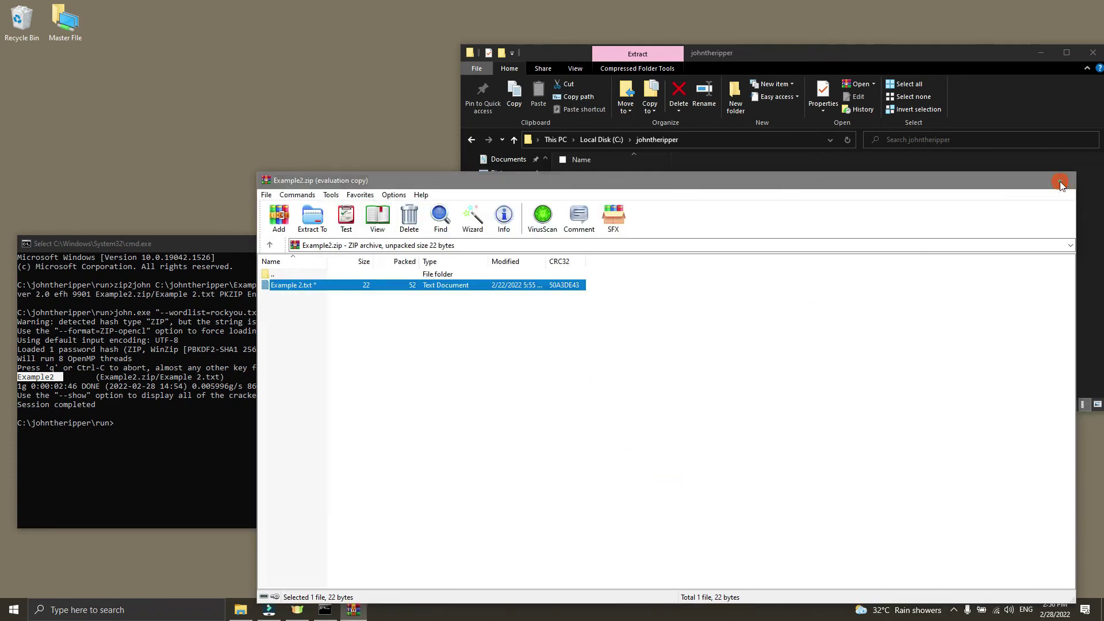
# Run john.exe Example2.txt --show, fixing a typo, to display the cracked password
pyautogui.click(202, 439)
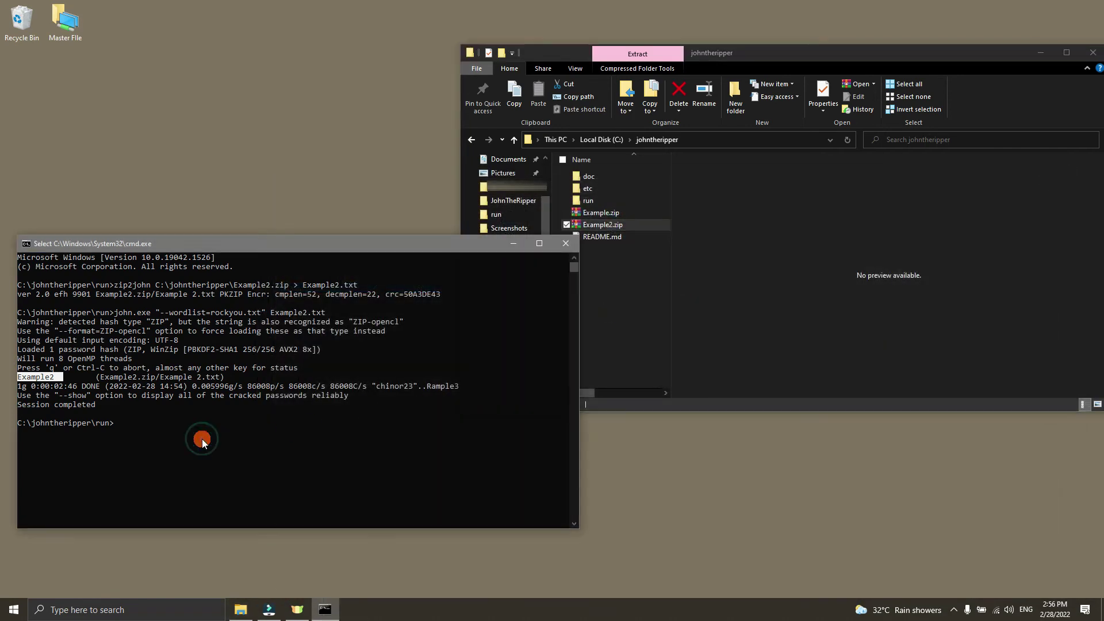
pyautogui.write('john.e')
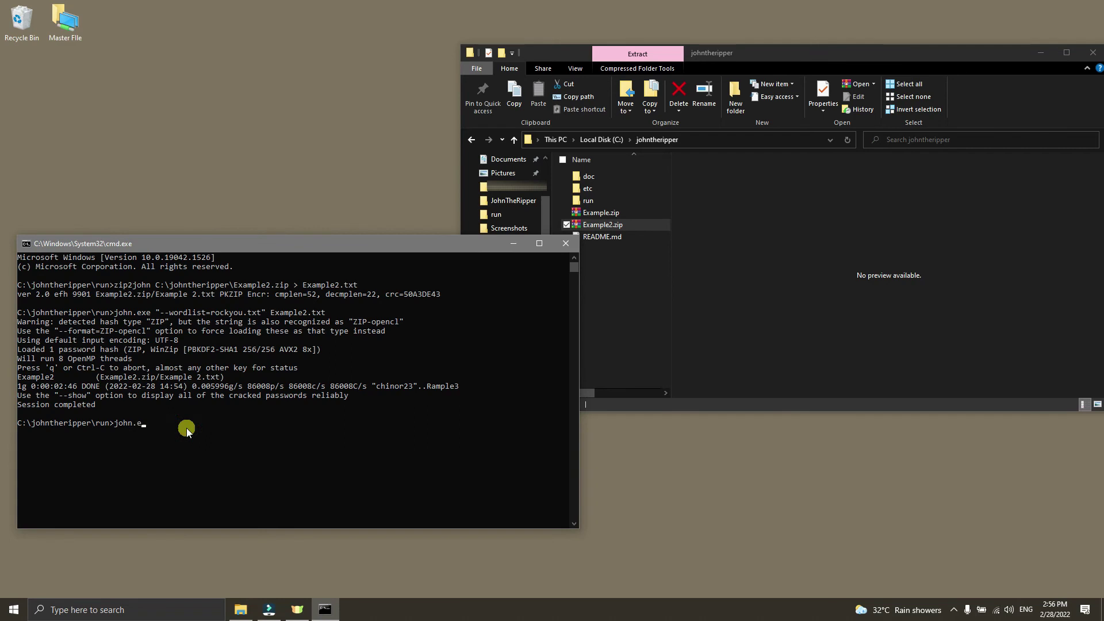
pyautogui.write('xe EXampl')
pyautogui.press('BackSpace')
pyautogui.press('BackSpace')
pyautogui.press('BackSpace')
pyautogui.press('BackSpace')
pyautogui.press('BackSpace')
pyautogui.press('BackSpace')
pyautogui.write('Example2.')
pyautogui.write('txt --')
pyautogui.write('show')
pyautogui.press('Return')
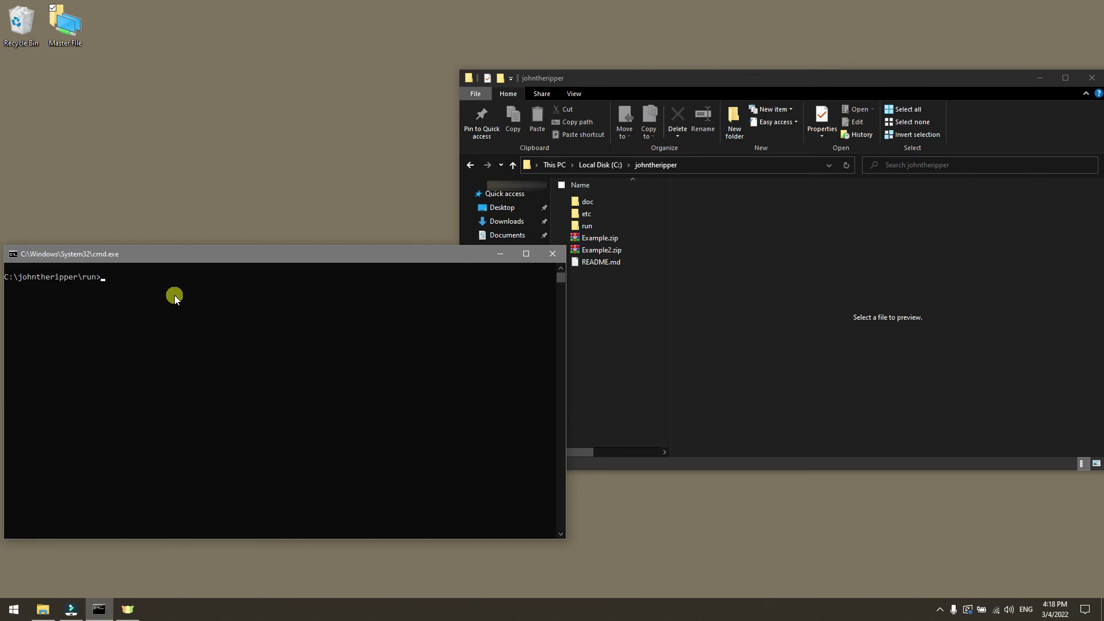
pyautogui.write('dir')
# List the run folder's files with dir and highlight office2john.py in the output
pyautogui.press('Return')
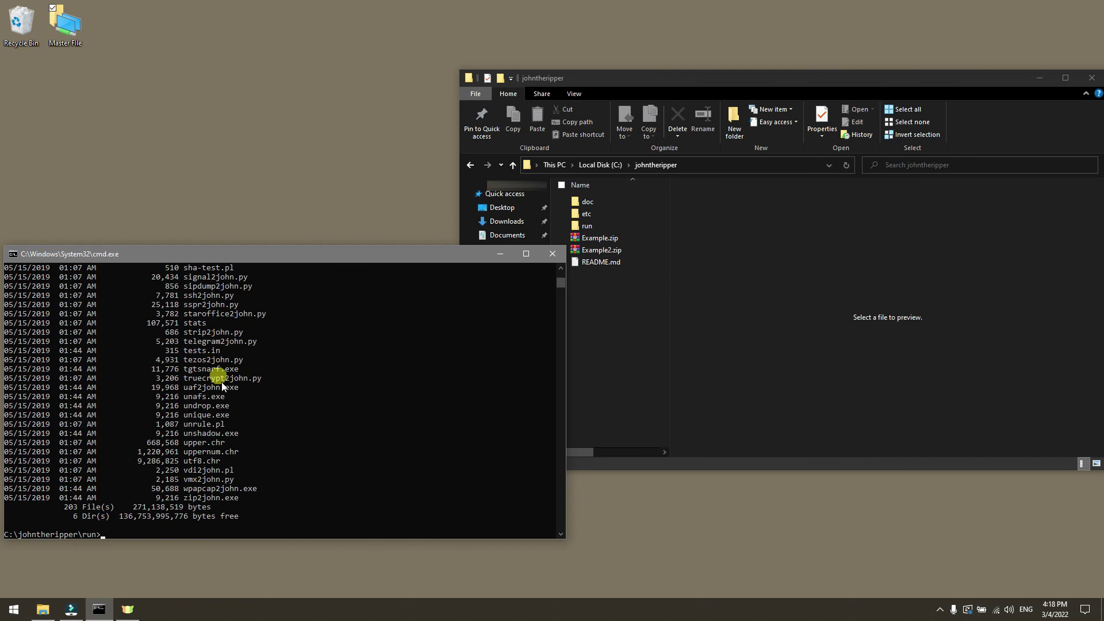
pyautogui.scroll(1, 230, 396)
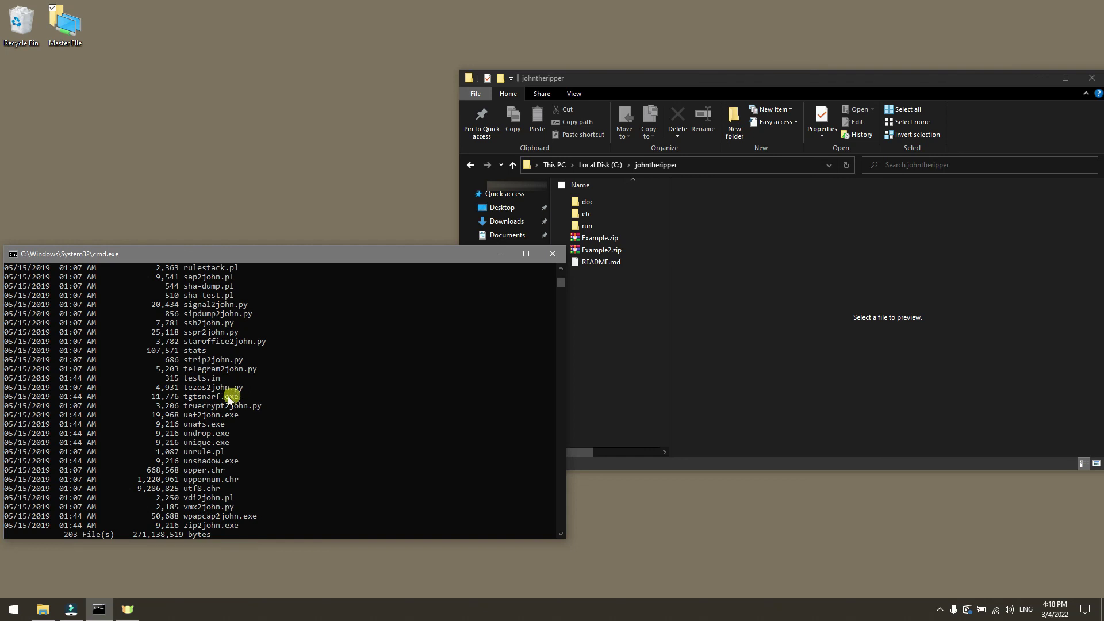
pyautogui.scroll(2, 231, 379)
pyautogui.scroll(3, 231, 378)
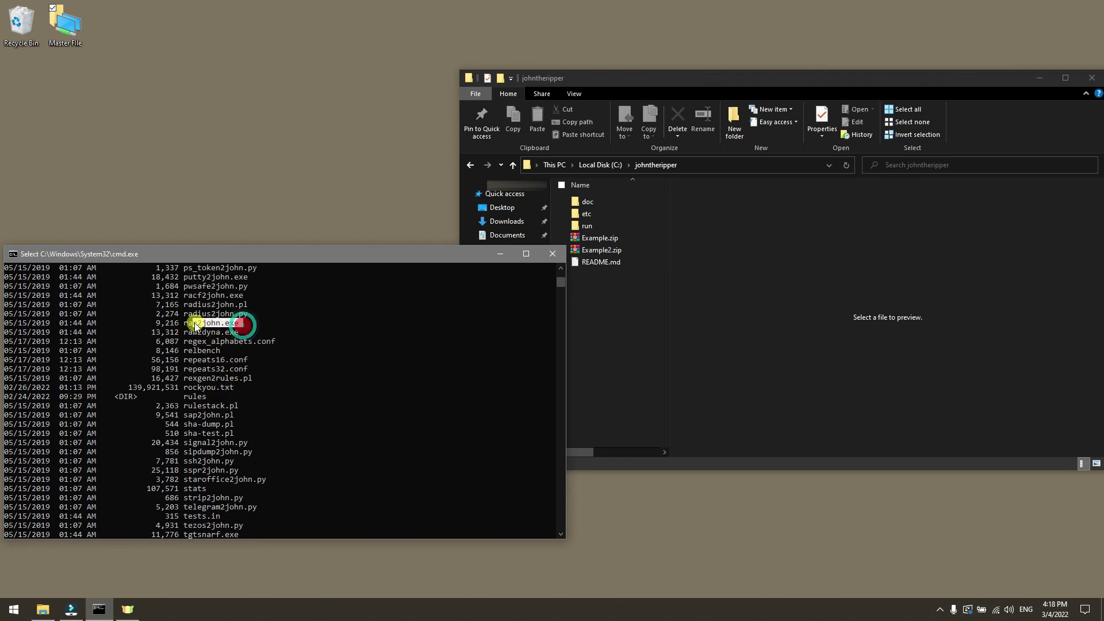
pyautogui.moveTo(244, 322); pyautogui.dragTo(188, 323)
pyautogui.scroll(5, 189, 323)
pyautogui.scroll(5, 247, 367)
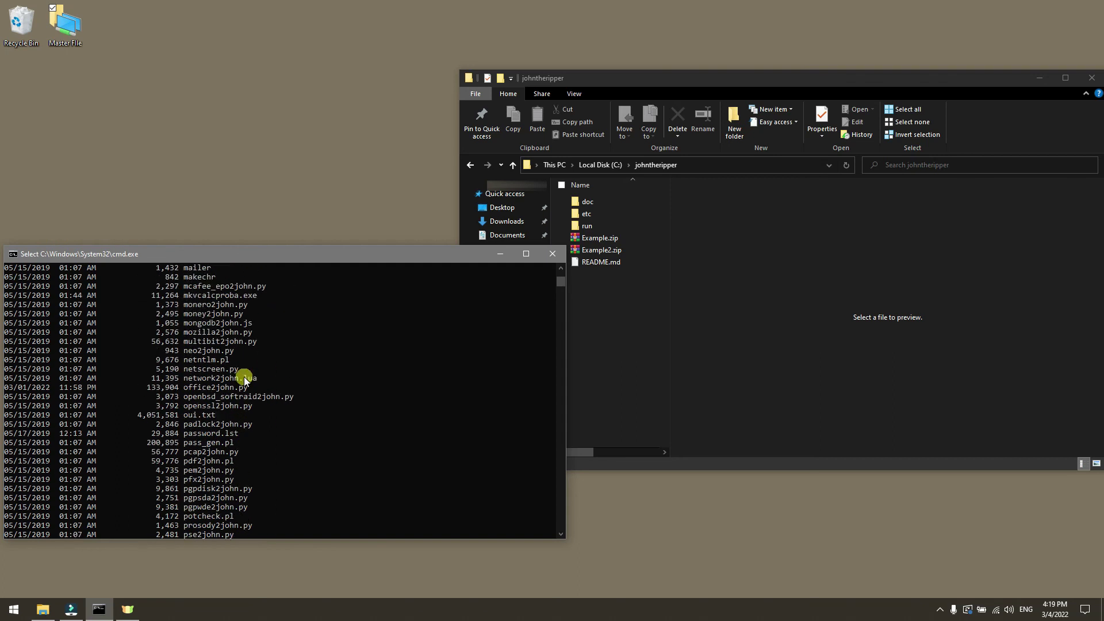
pyautogui.moveTo(249, 387); pyautogui.dragTo(184, 387)
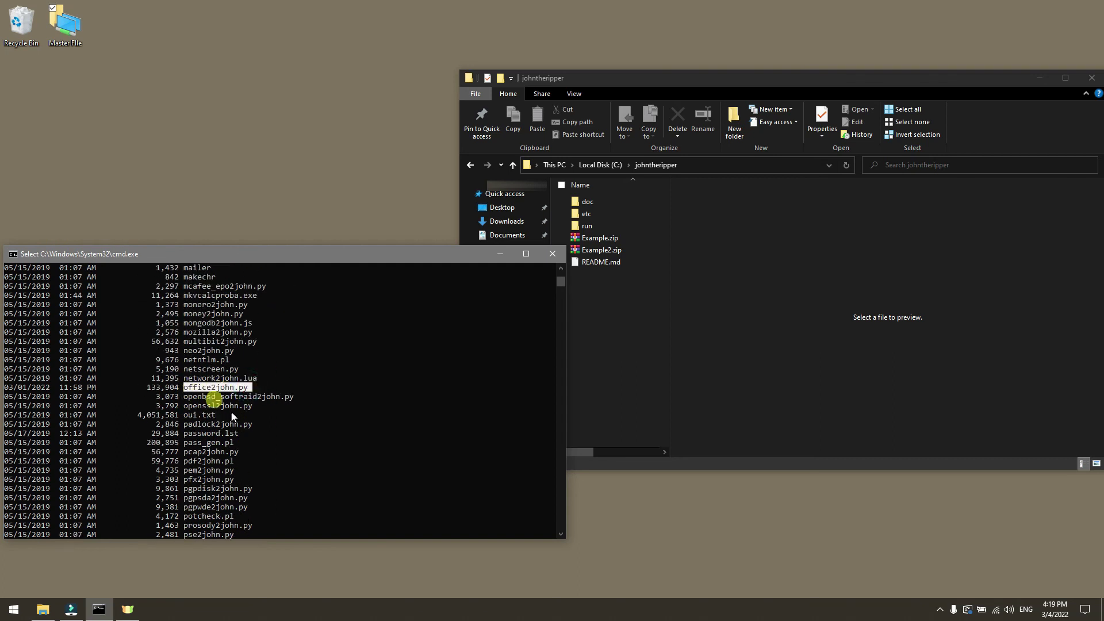
pyautogui.scroll(-1, 236, 474)
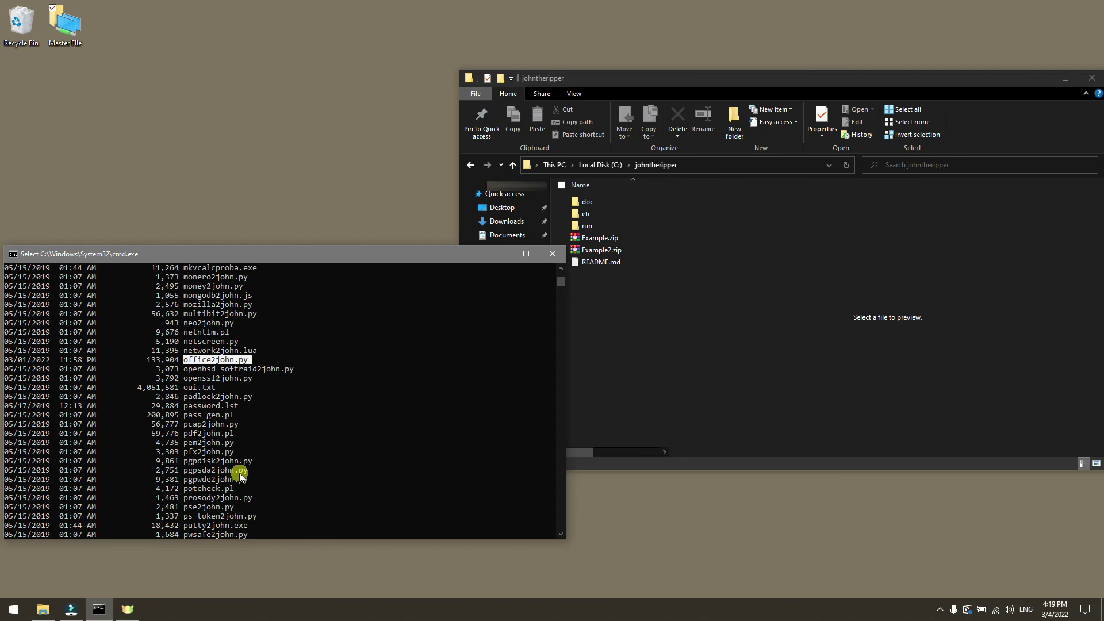